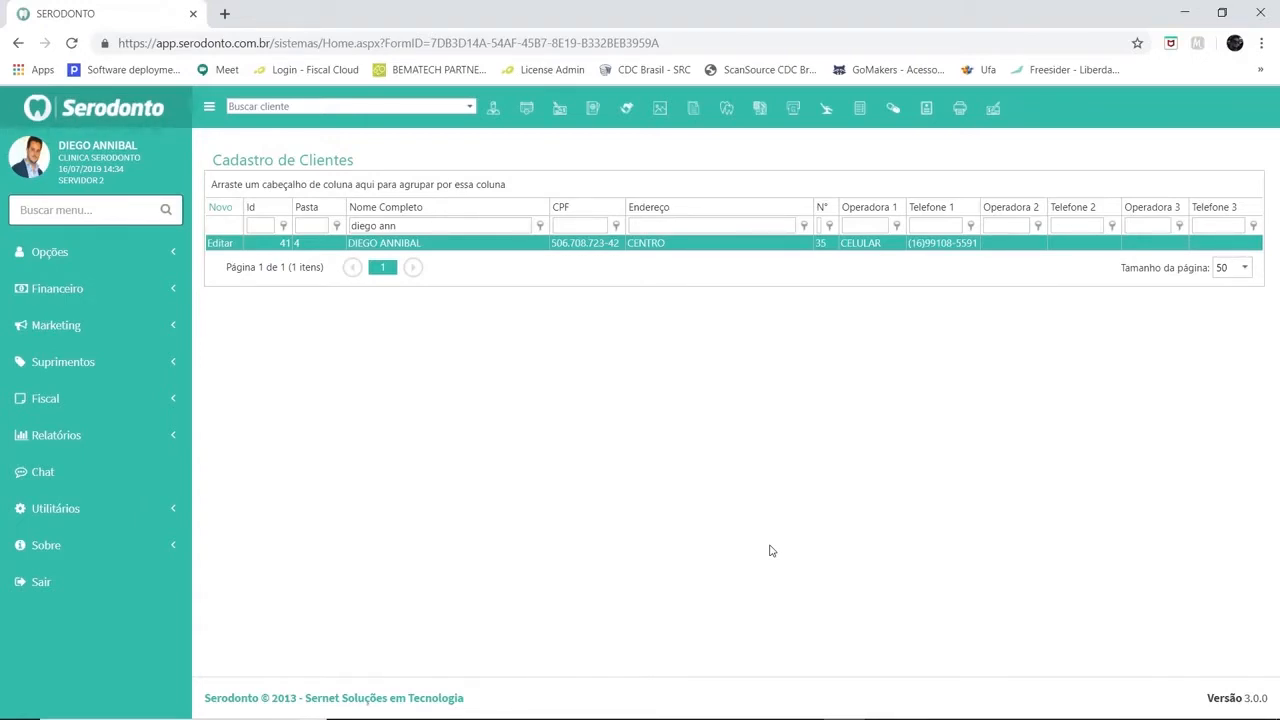
# Open the appointment schedule and select the Clínica Geral dentist from the dentist/equipment list
pyautogui.click(527, 112)
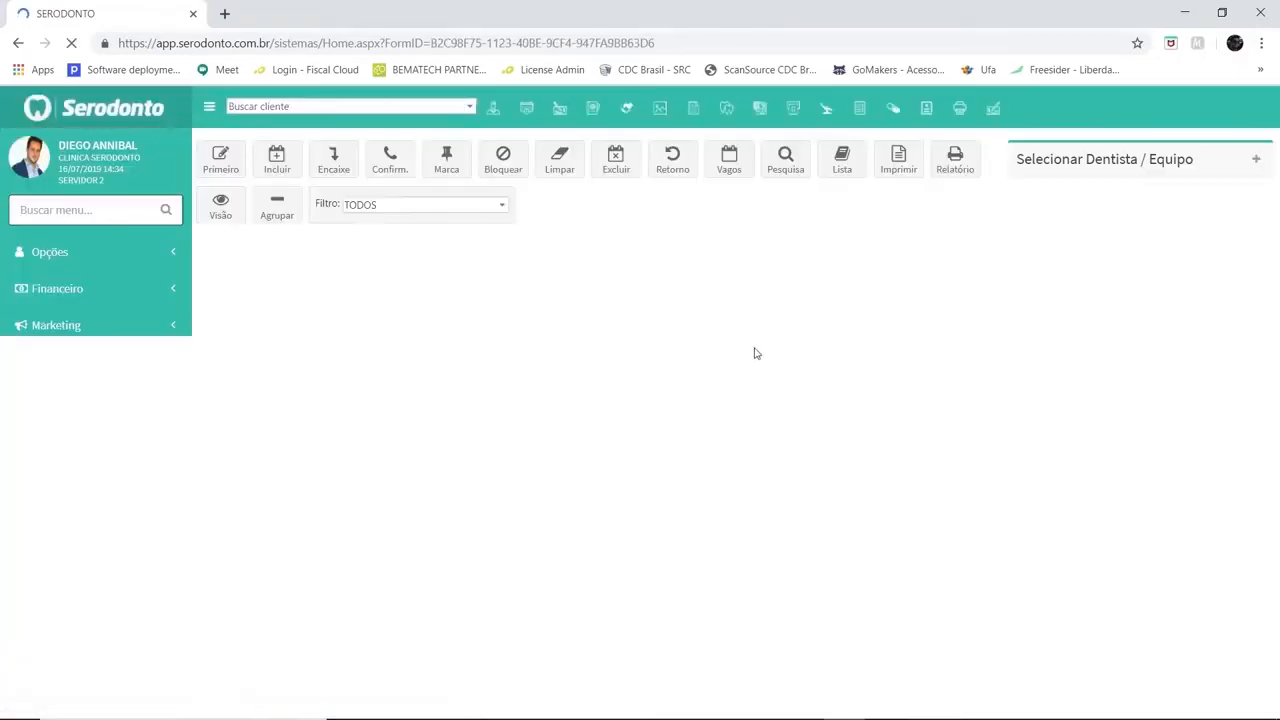
pyautogui.click(1241, 160)
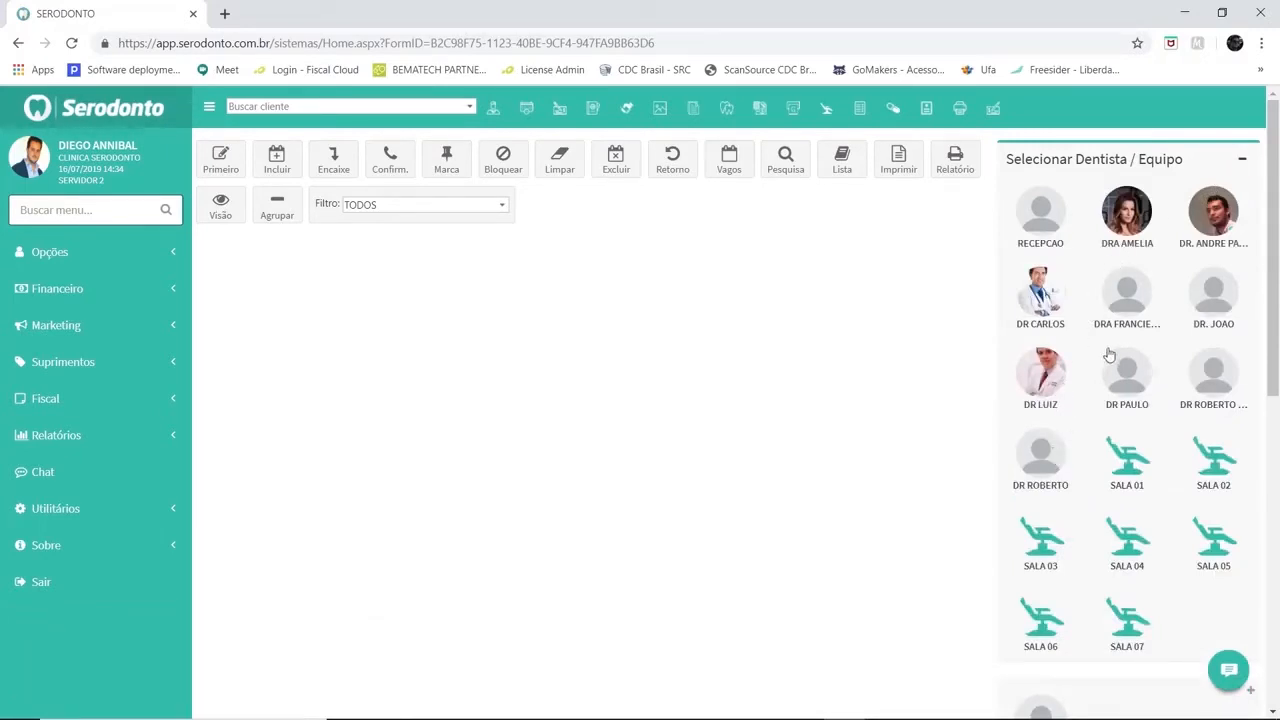
pyautogui.click(1138, 300)
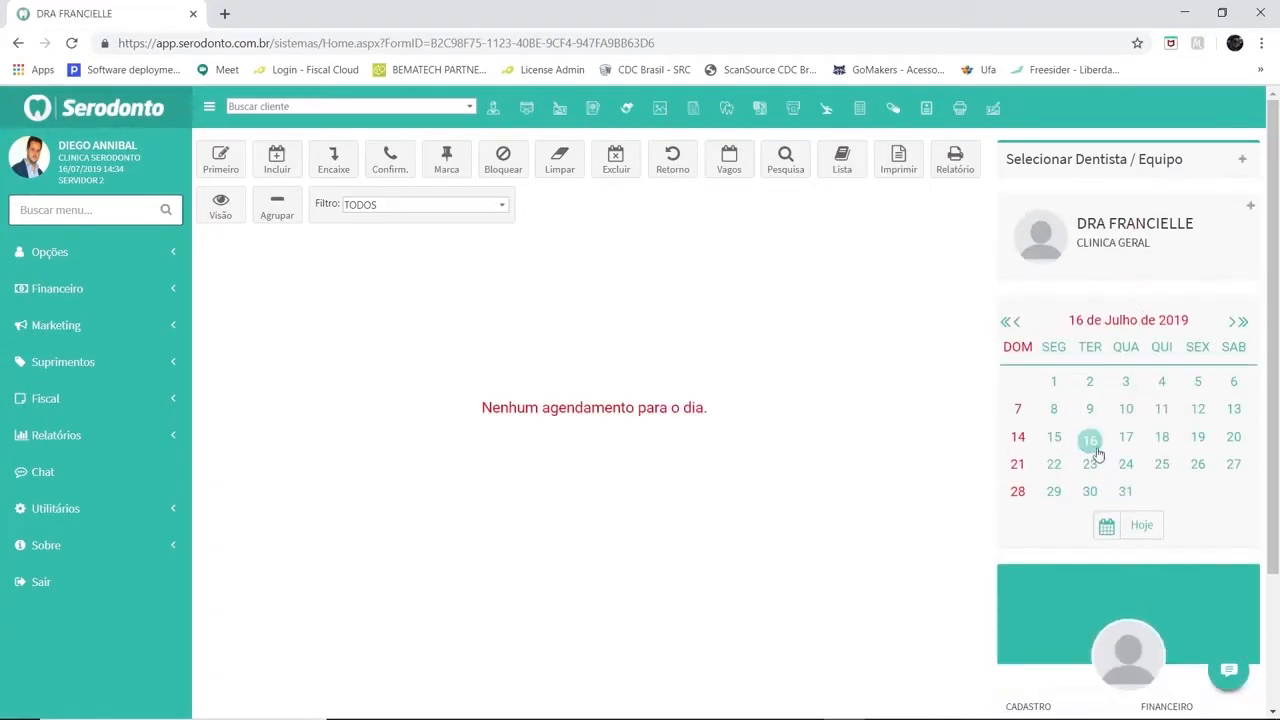
# Browse the dentist's schedule for several days around 16 July 2019
pyautogui.click(1125, 438)
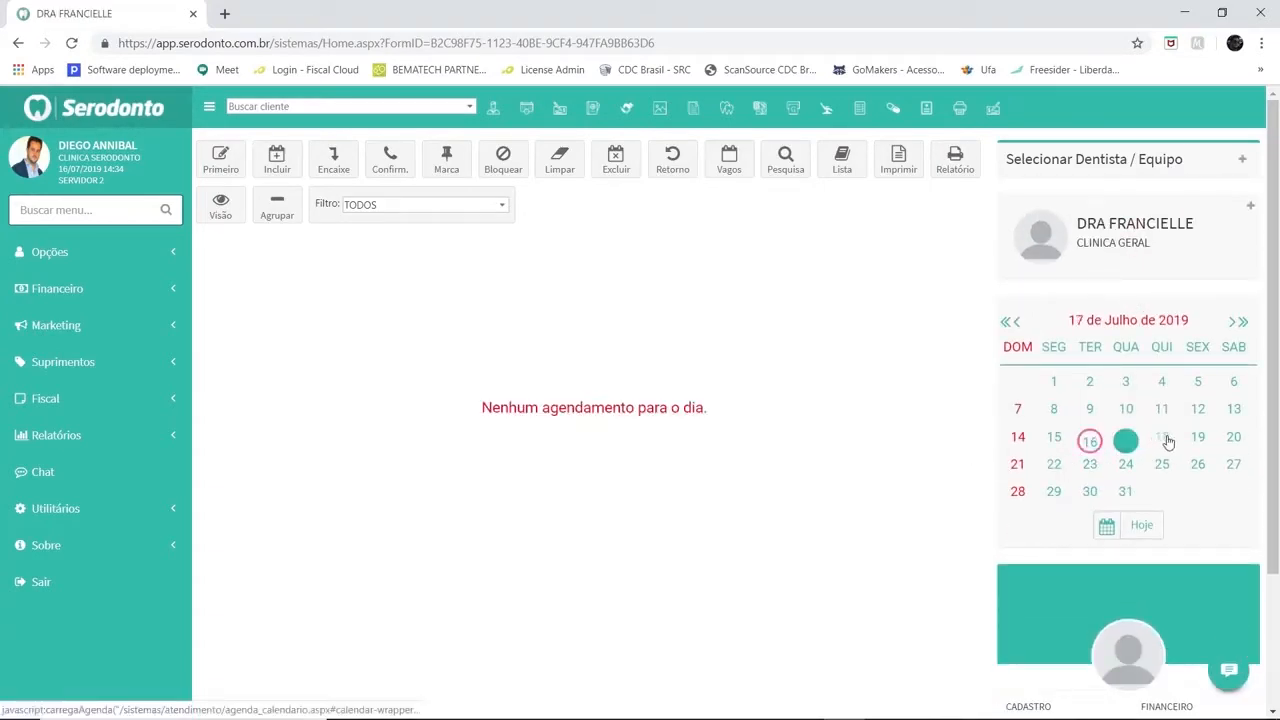
pyautogui.click(1163, 437)
pyautogui.click(1163, 414)
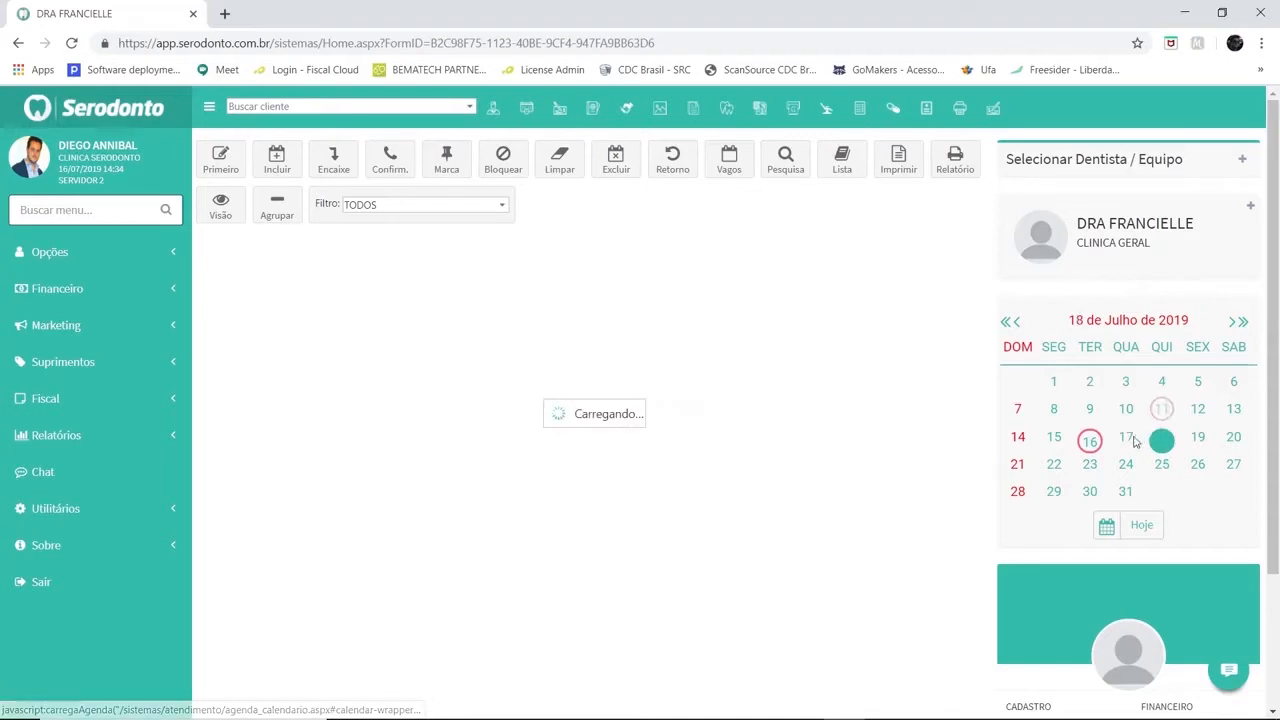
pyautogui.click(1125, 440)
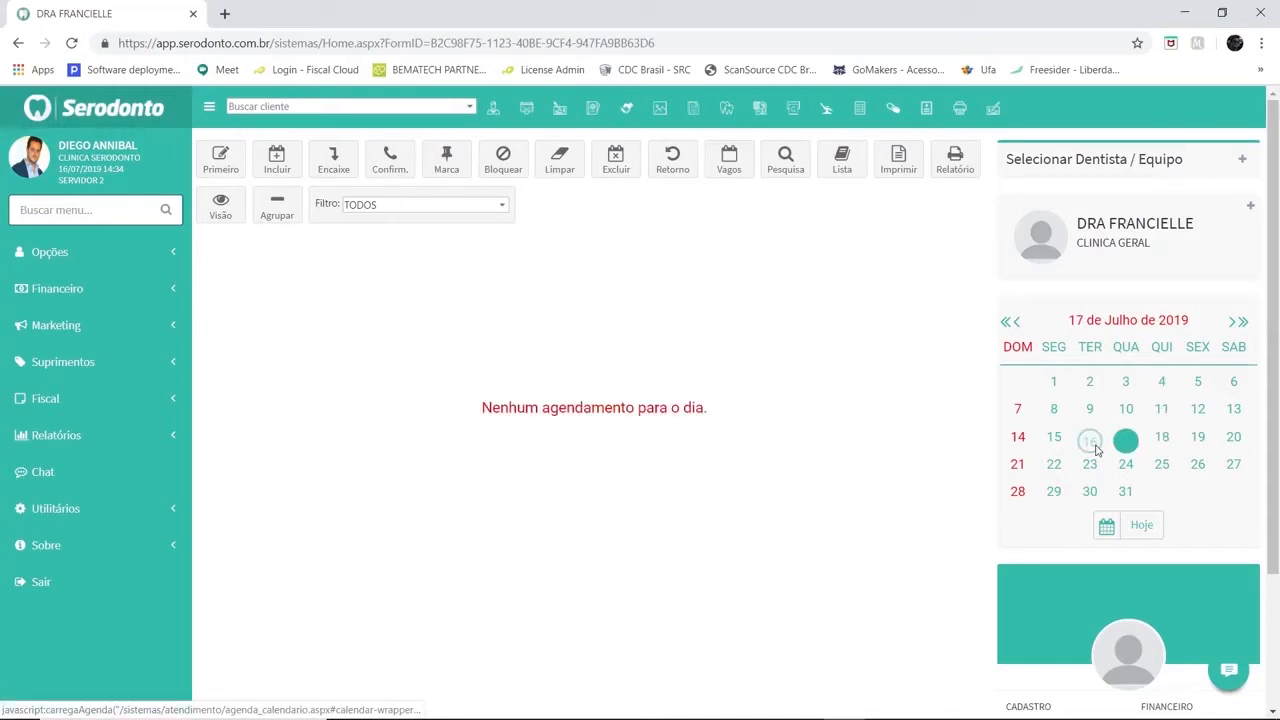
pyautogui.click(1090, 441)
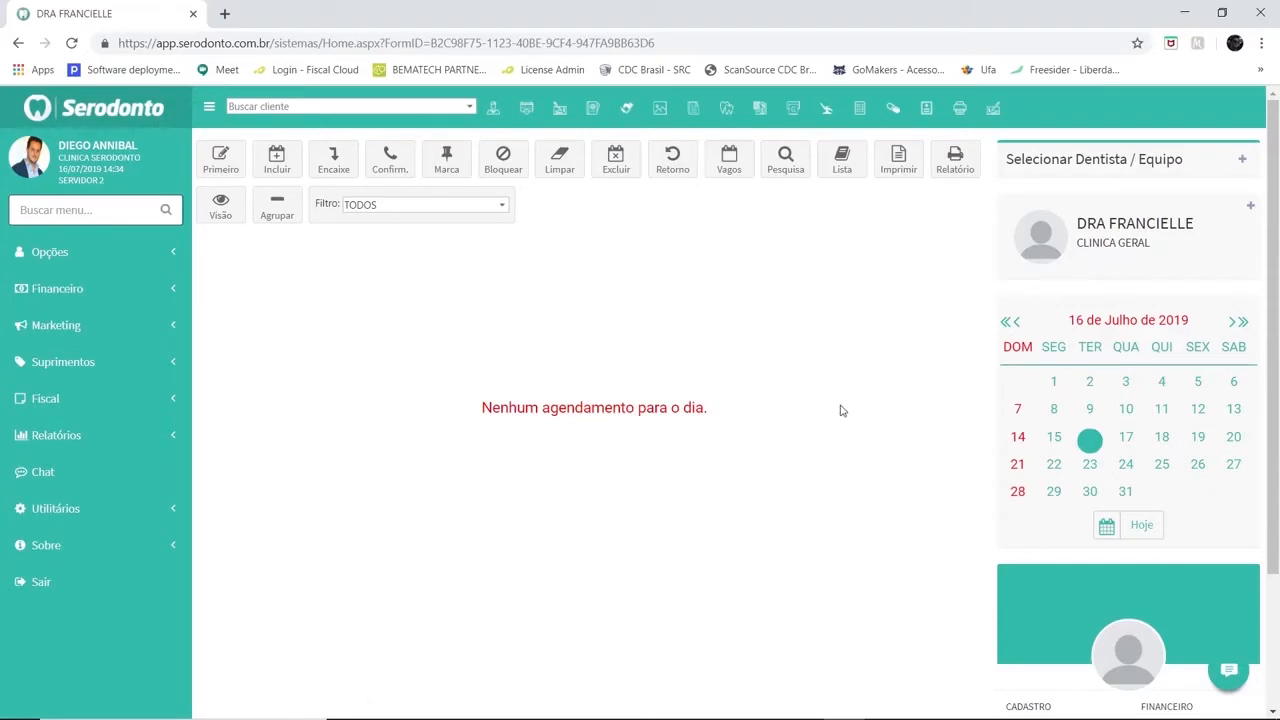
# Open the Configuração Agenda dialog from the Agenda options and choose the Gerar option
pyautogui.click(140, 259)
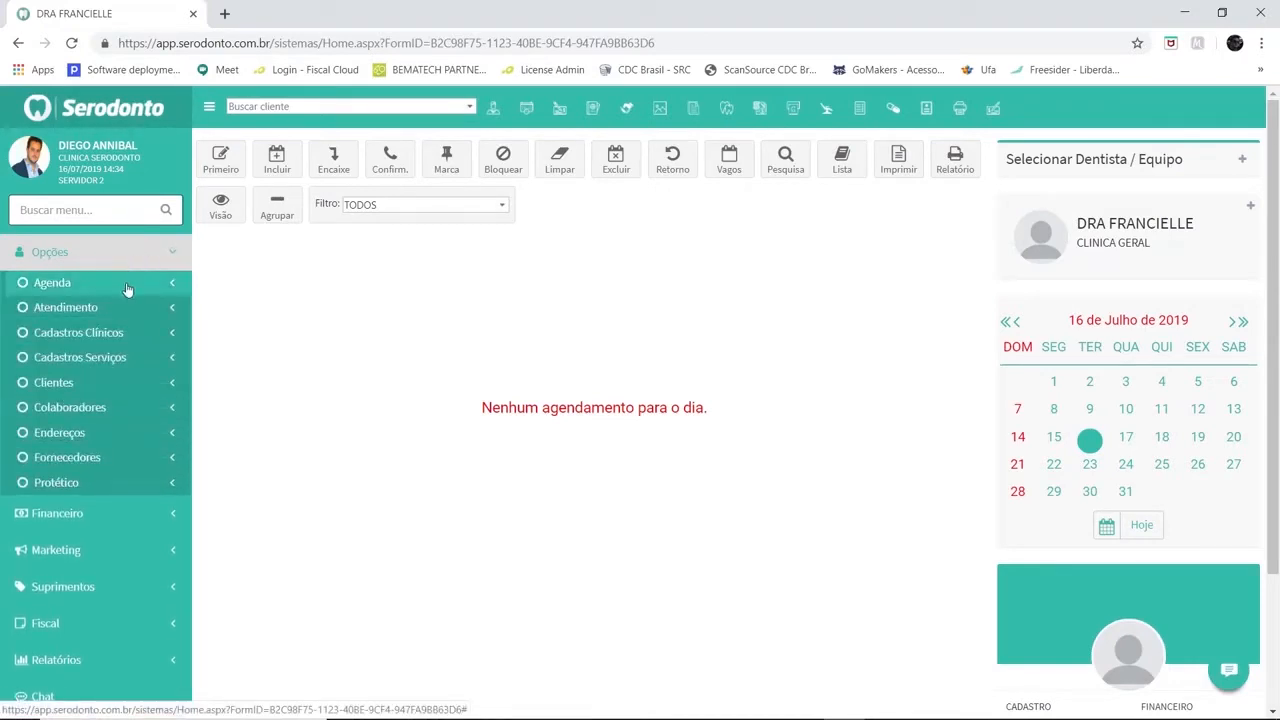
pyautogui.click(126, 288)
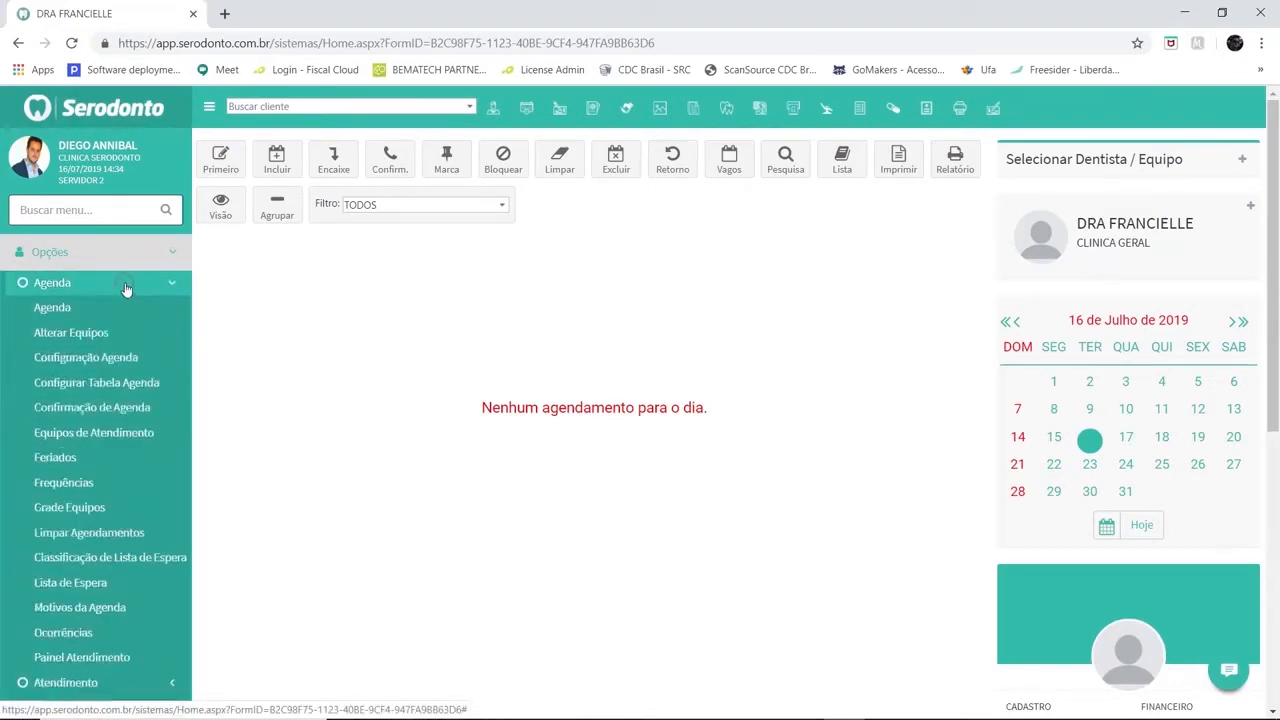
pyautogui.click(100, 358)
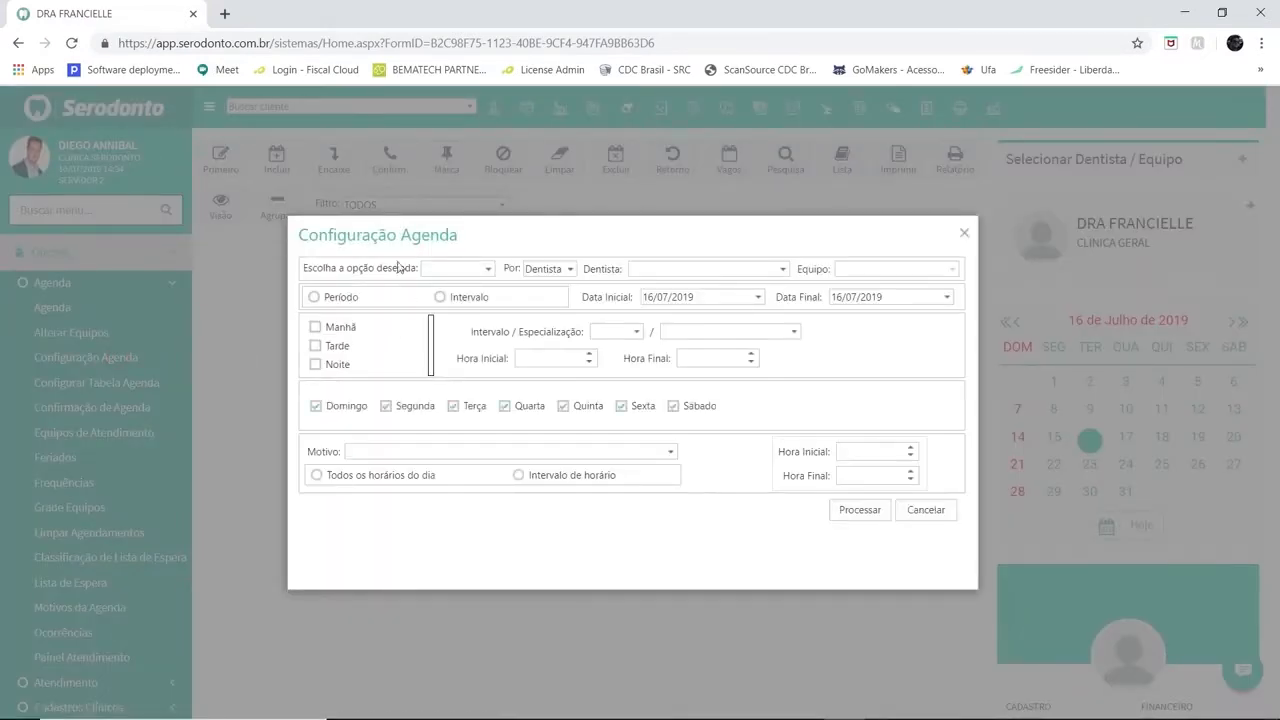
pyautogui.click(489, 271)
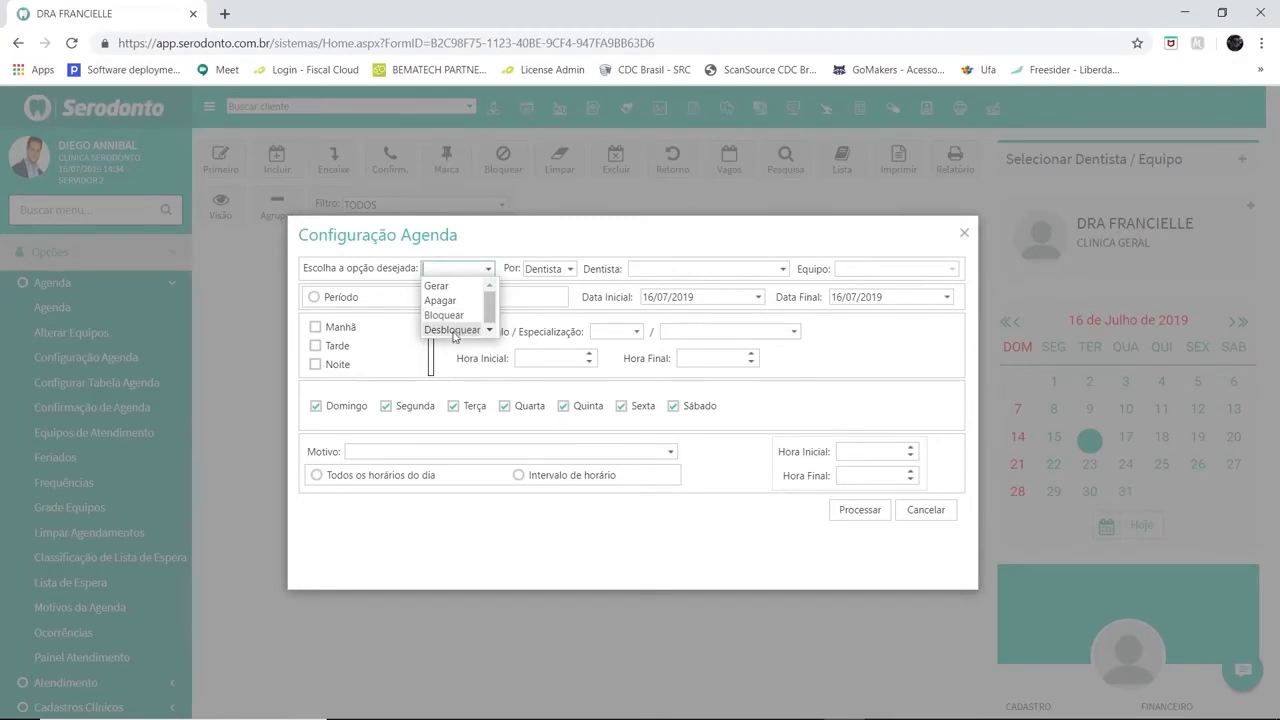
pyautogui.click(438, 286)
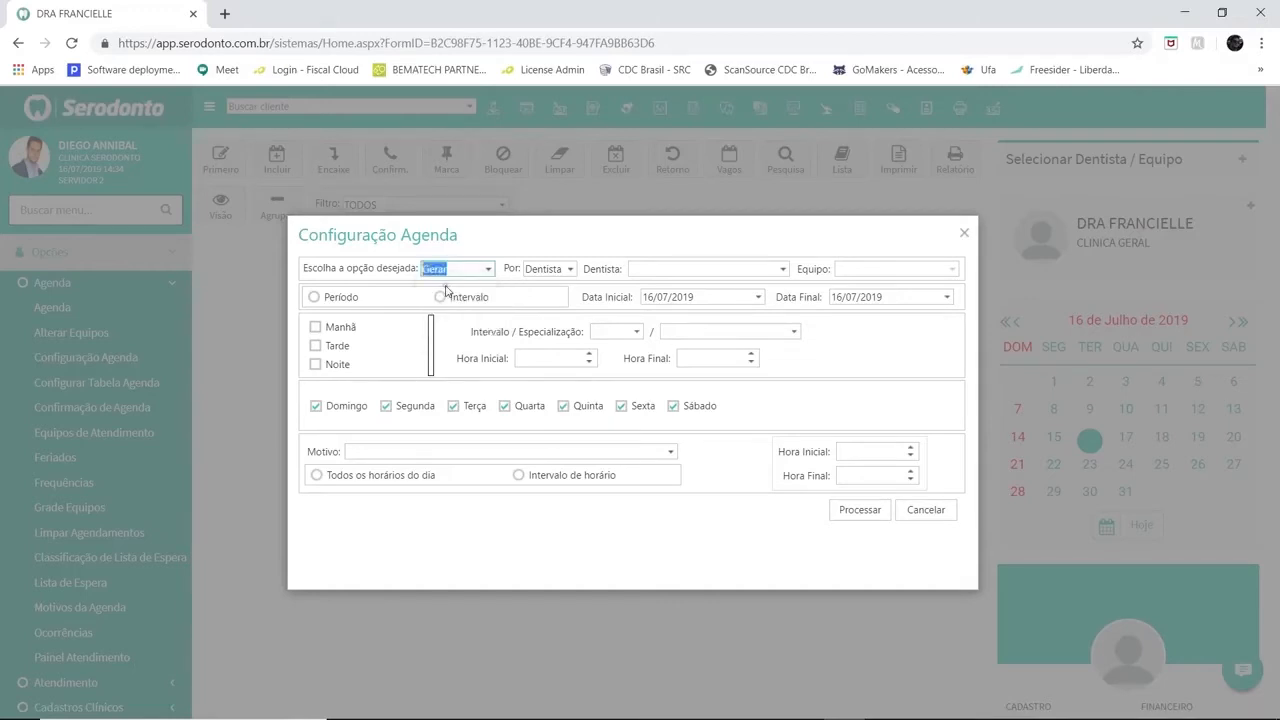
# Keep generation by Dentista and pick the same Clínica Geral dentist in the Dentista field
pyautogui.click(570, 269)
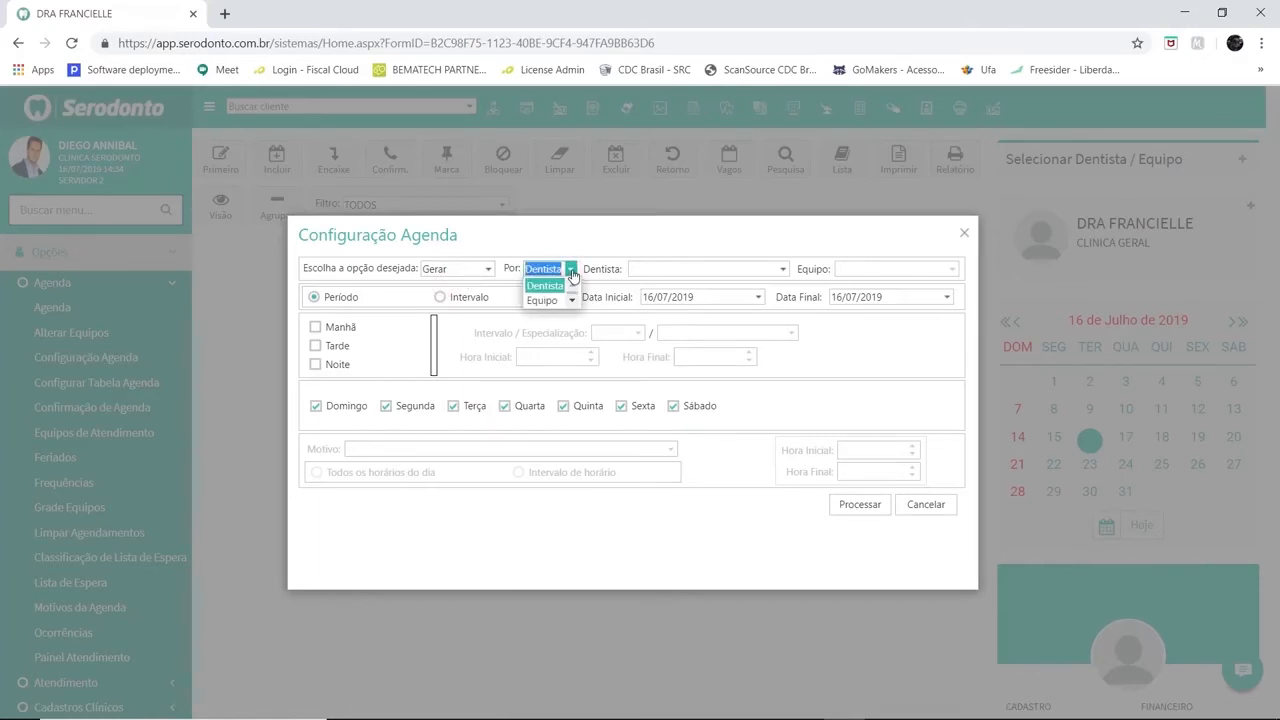
pyautogui.click(571, 271)
pyautogui.click(782, 269)
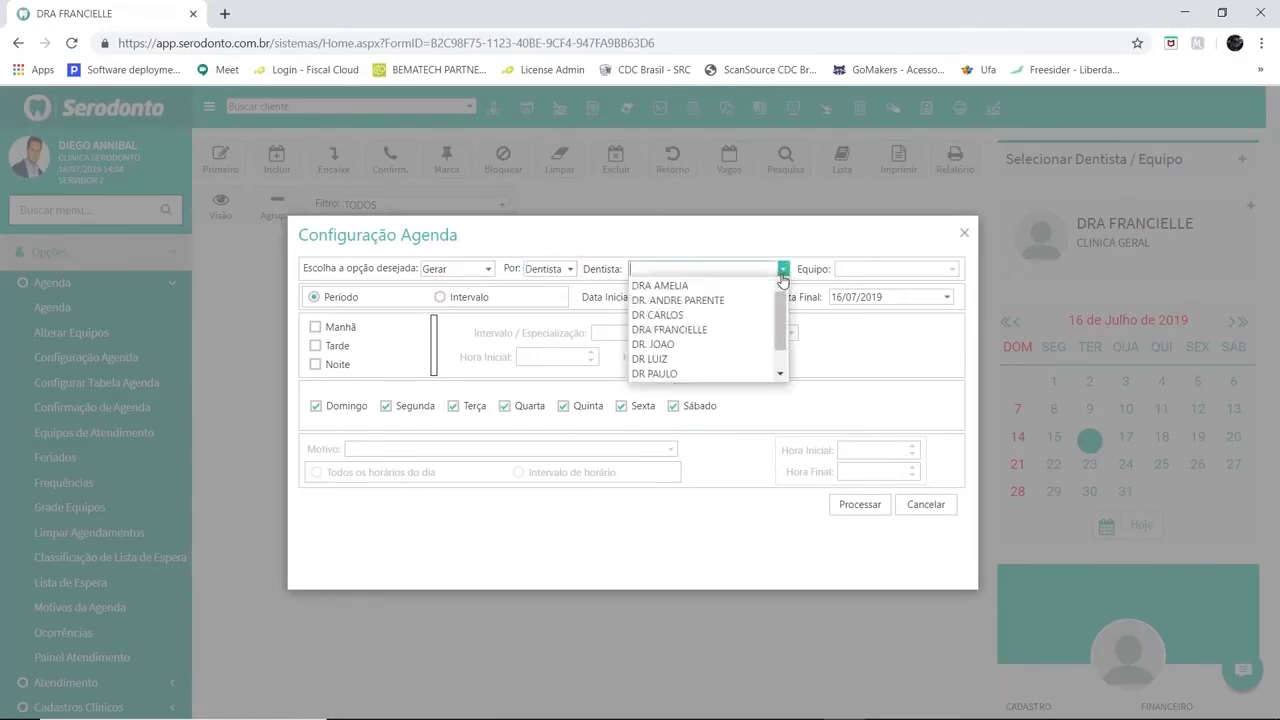
pyautogui.click(672, 334)
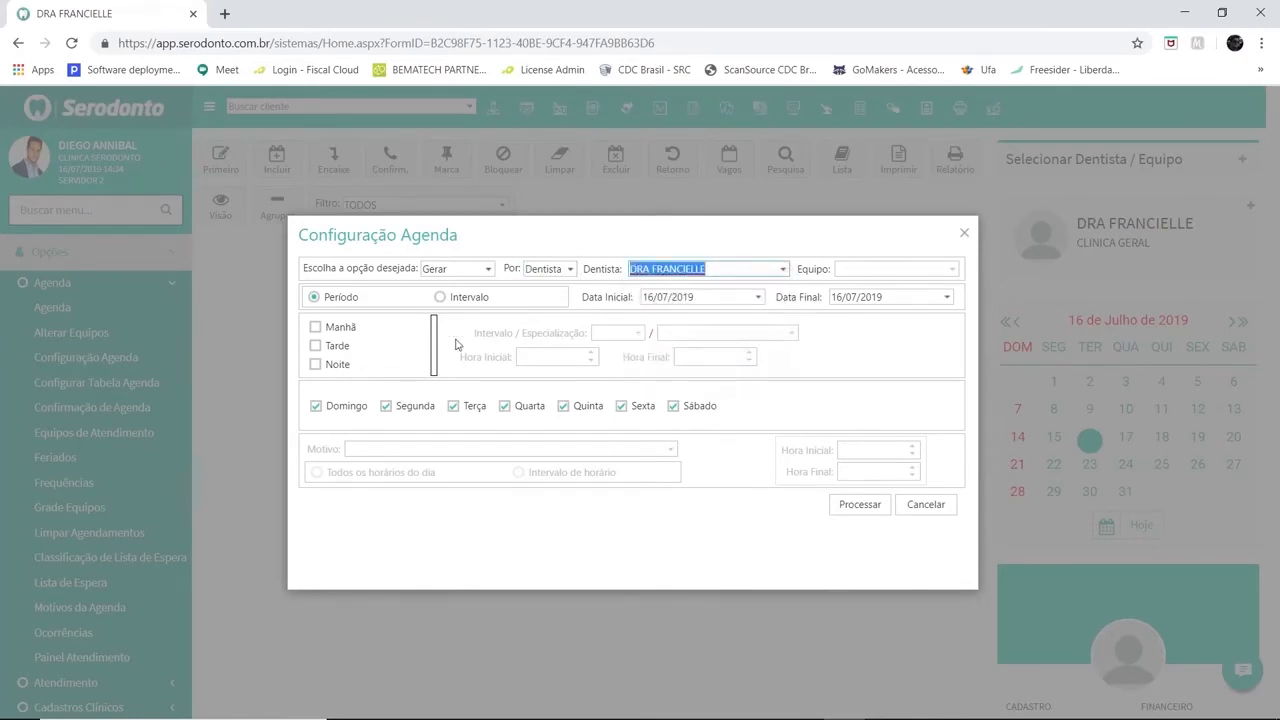
# Switch the generation mode from Período to Intervalo
pyautogui.moveTo(326, 299); pyautogui.dragTo(360, 297)
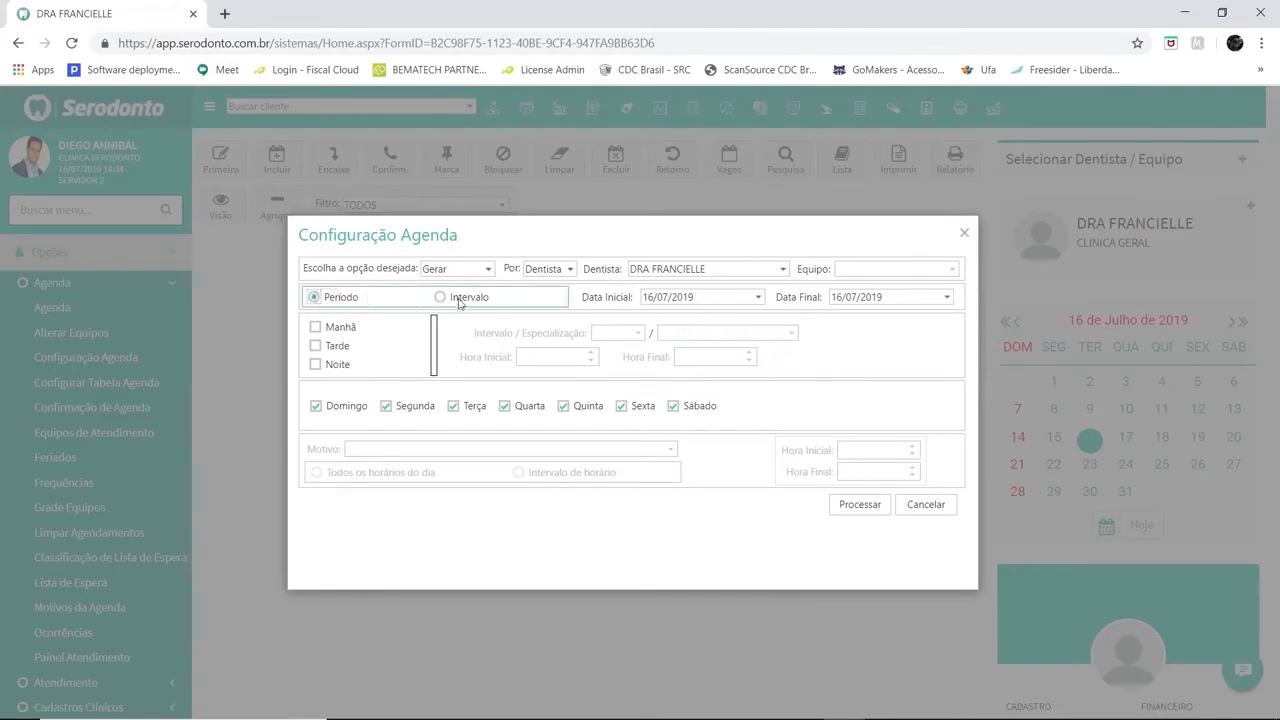
pyautogui.moveTo(459, 300); pyautogui.dragTo(497, 301)
pyautogui.moveTo(325, 299); pyautogui.dragTo(352, 300)
pyautogui.click(440, 298)
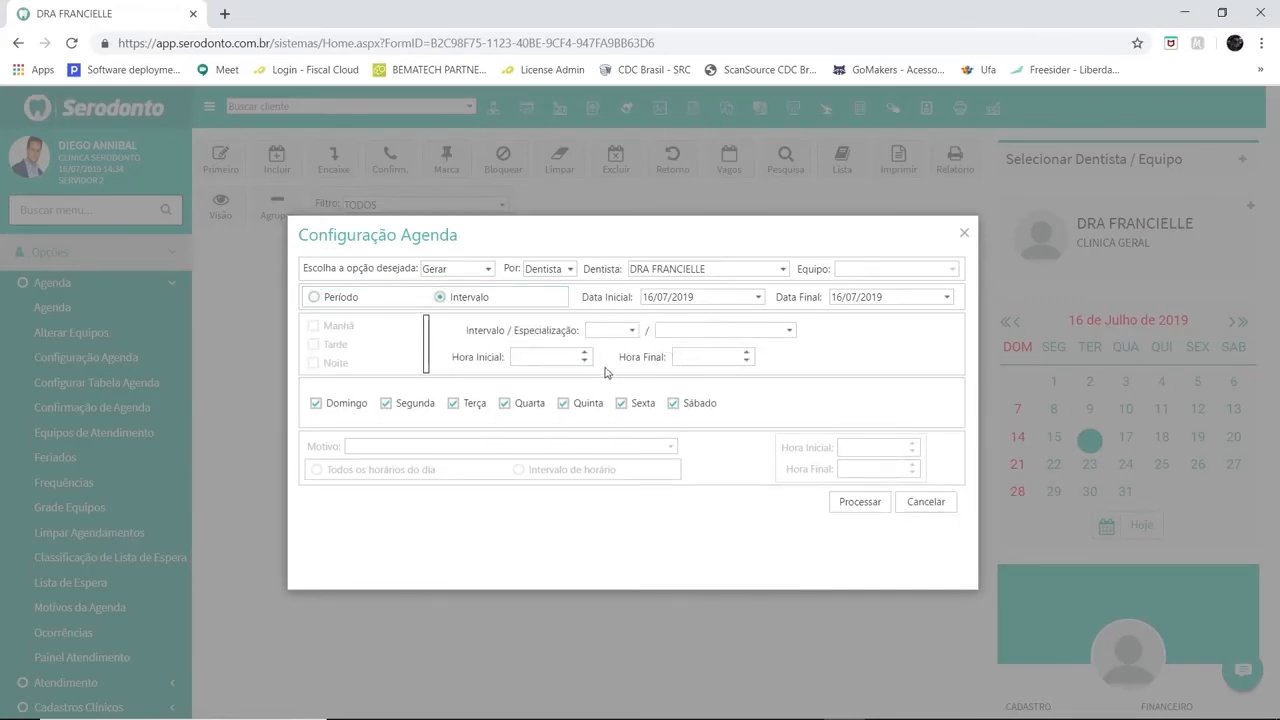
# Set the interval to 15 and the specialization to CLINICA GERAL
pyautogui.click(632, 330)
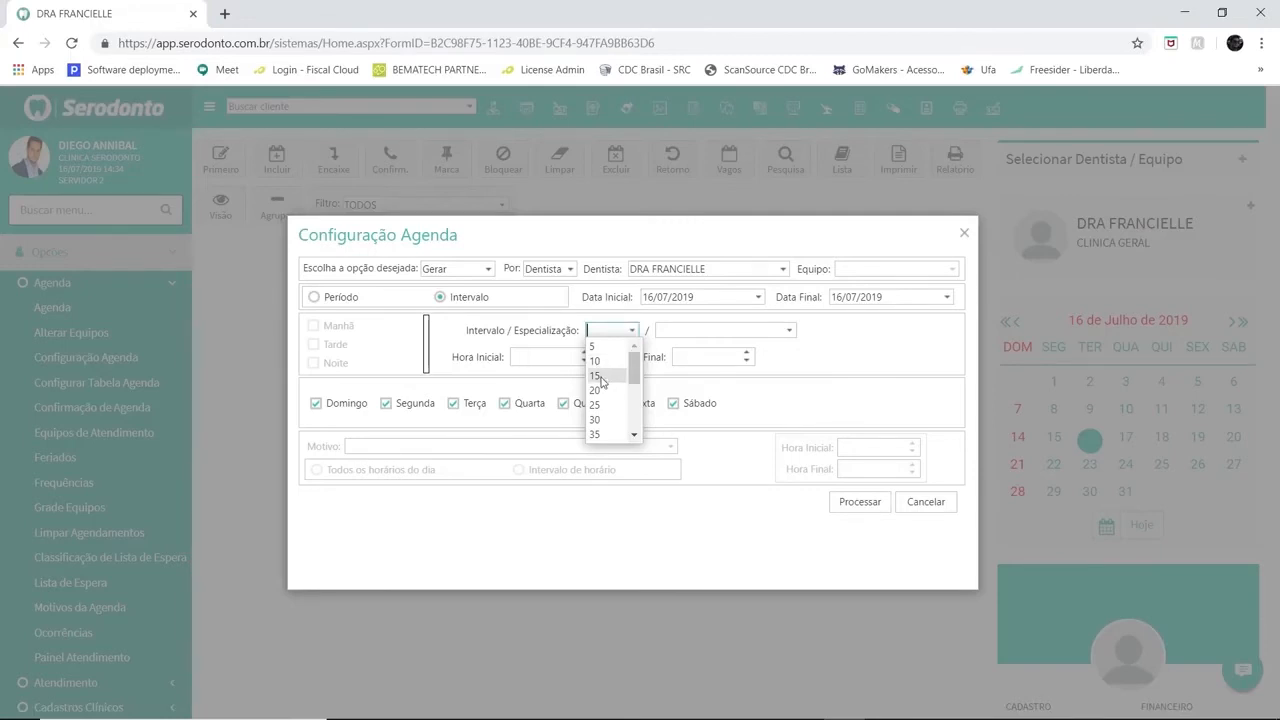
pyautogui.click(600, 375)
pyautogui.click(789, 330)
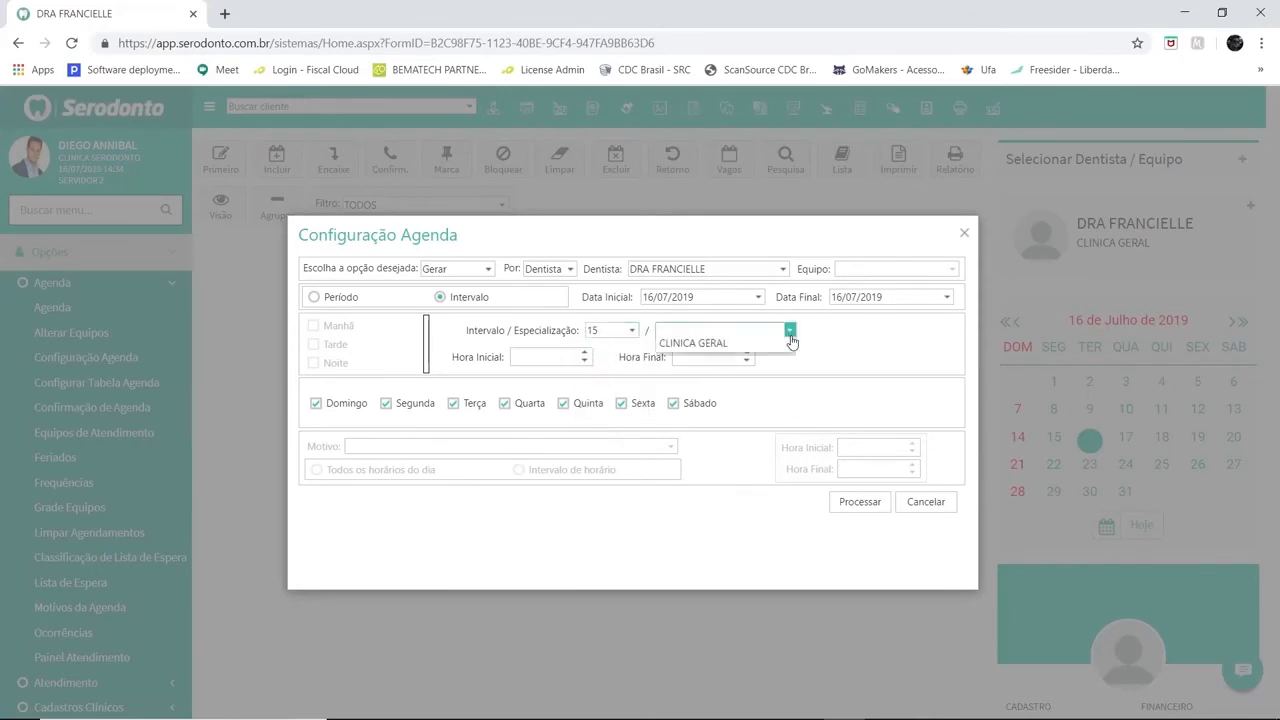
pyautogui.click(713, 350)
# Set the start time to 08:00 and the end time to 18:00
pyautogui.click(566, 357)
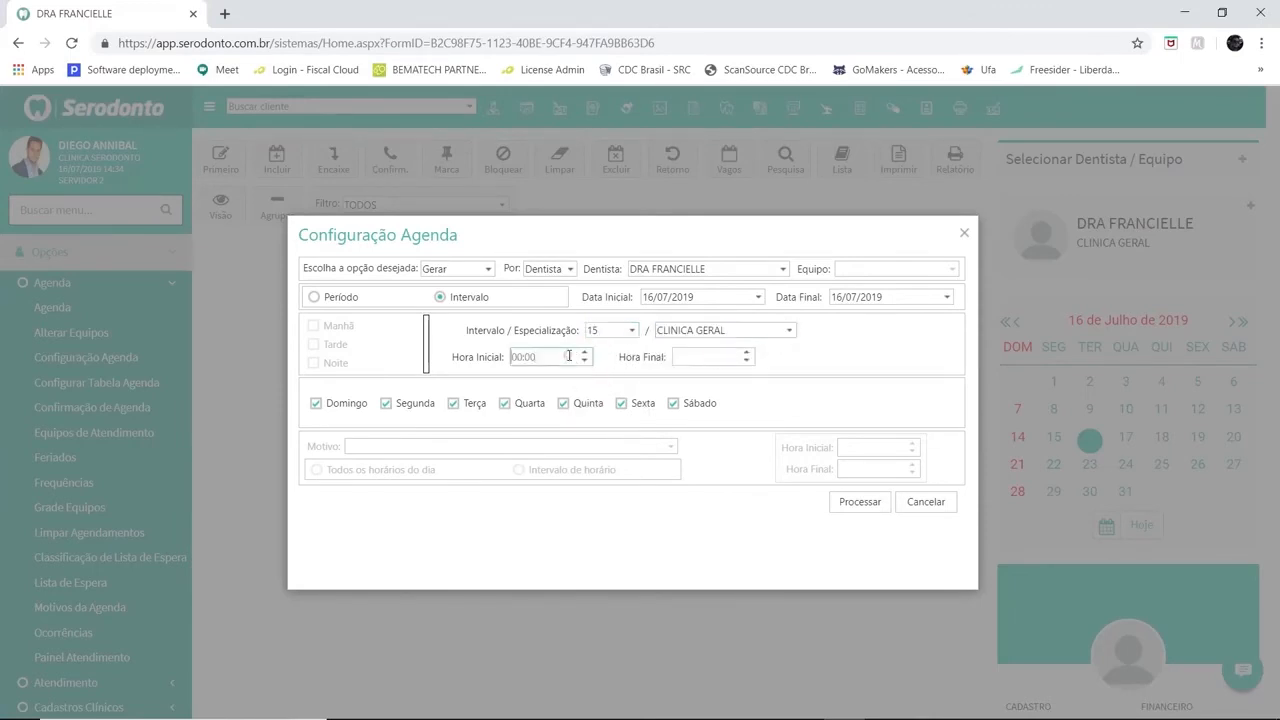
pyautogui.write('0800')
pyautogui.press('Tab')
pyautogui.write('1800')
# Set the date range from 22/07/2019 to 26/07/2019
pyautogui.click(758, 297)
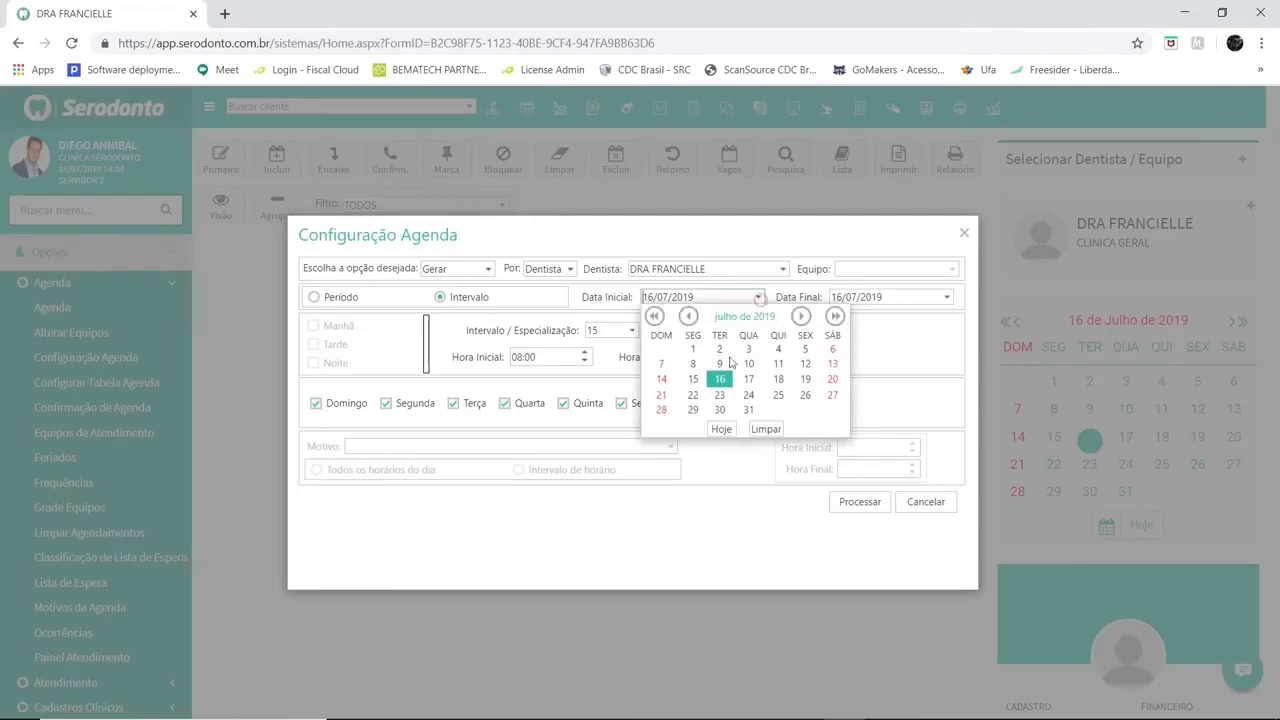
pyautogui.click(692, 394)
pyautogui.click(945, 297)
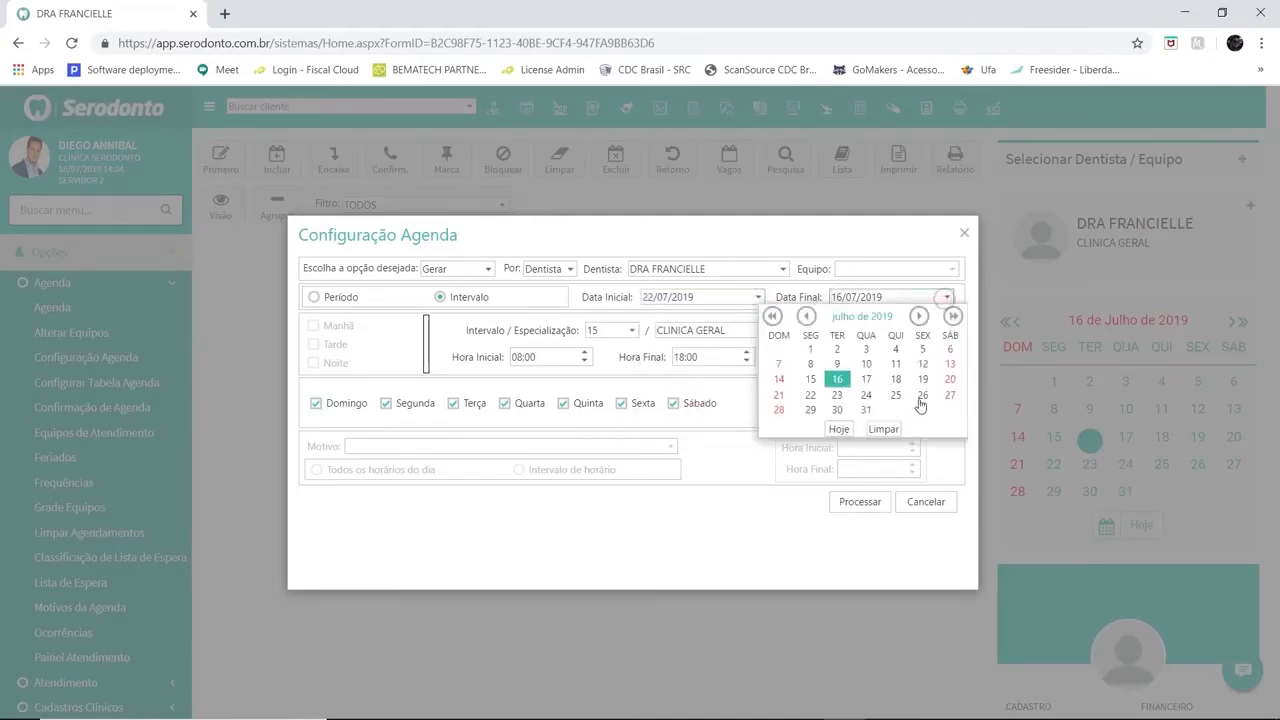
pyautogui.click(922, 394)
# Uncheck Domingo, Segunda, Quarta, Sexta and Sábado so only Terça and Quinta are included
pyautogui.click(317, 404)
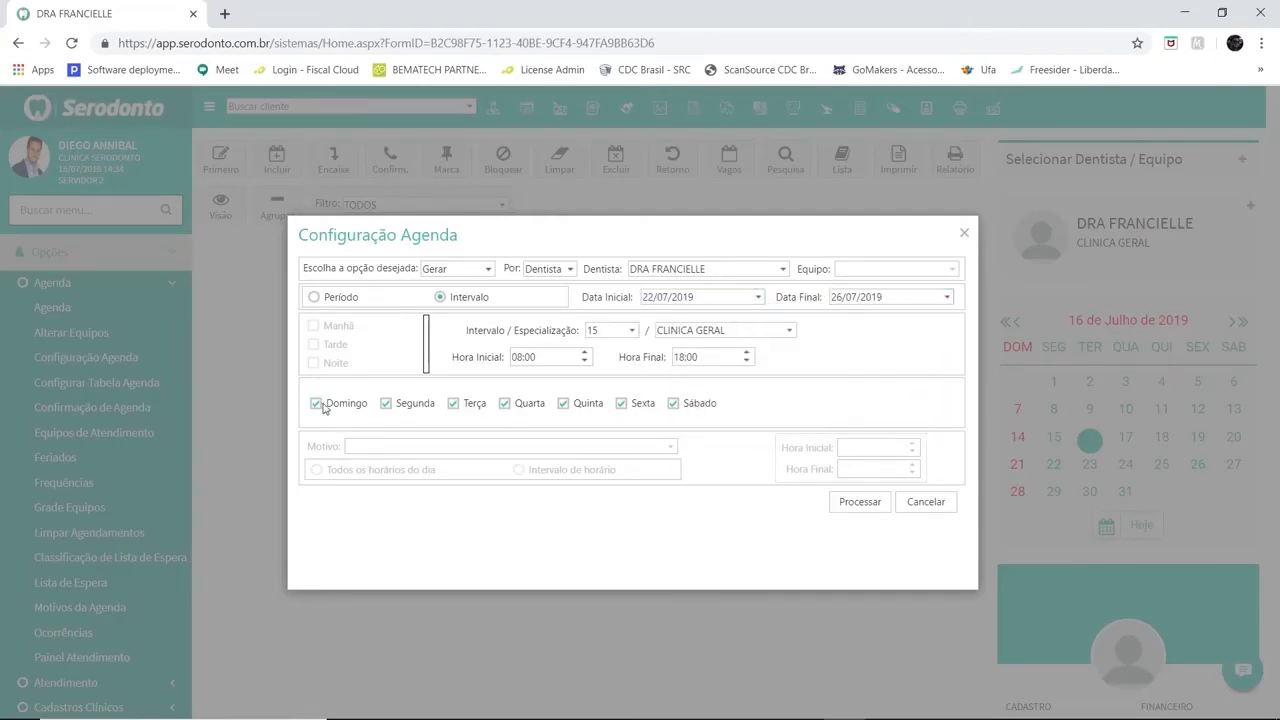
pyautogui.click(386, 403)
pyautogui.click(504, 403)
pyautogui.click(621, 403)
pyautogui.click(673, 403)
# Switch back to Período mode and check the Manhã and Tarde shifts
pyautogui.click(315, 302)
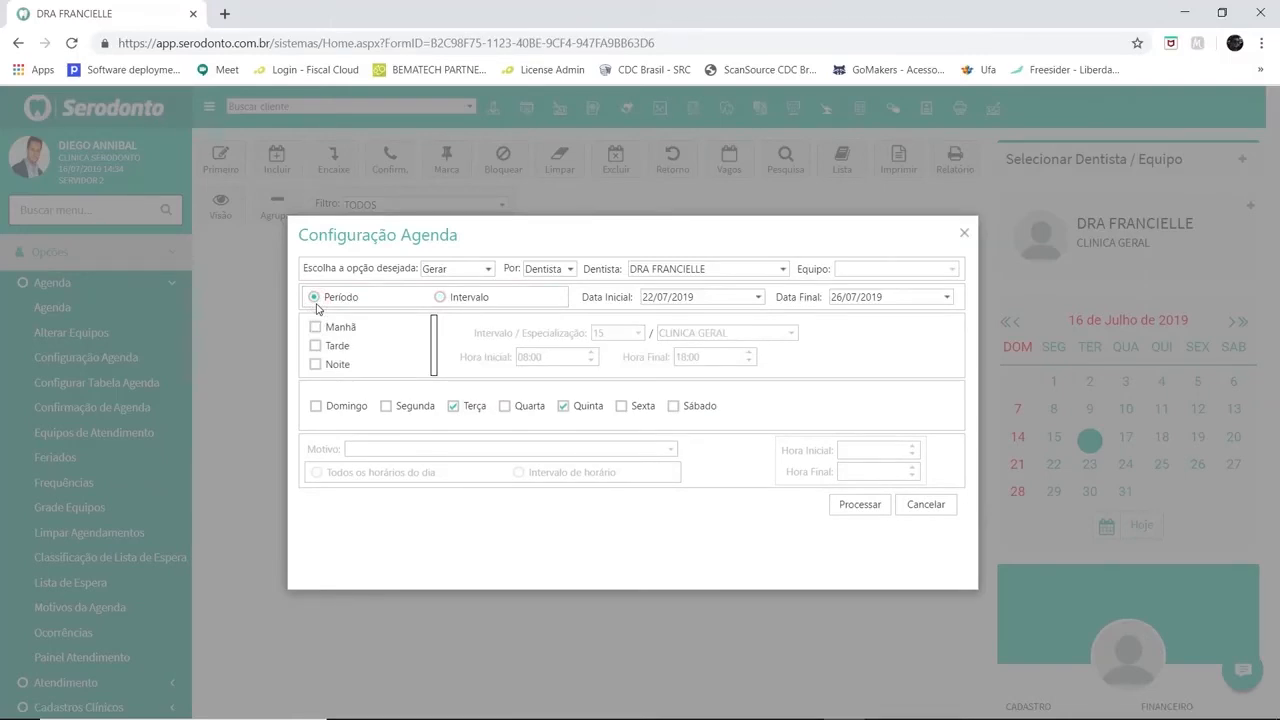
pyautogui.click(316, 330)
pyautogui.click(315, 346)
# Set the date range from 16/07/2019 to 31/07/2019
pyautogui.click(946, 297)
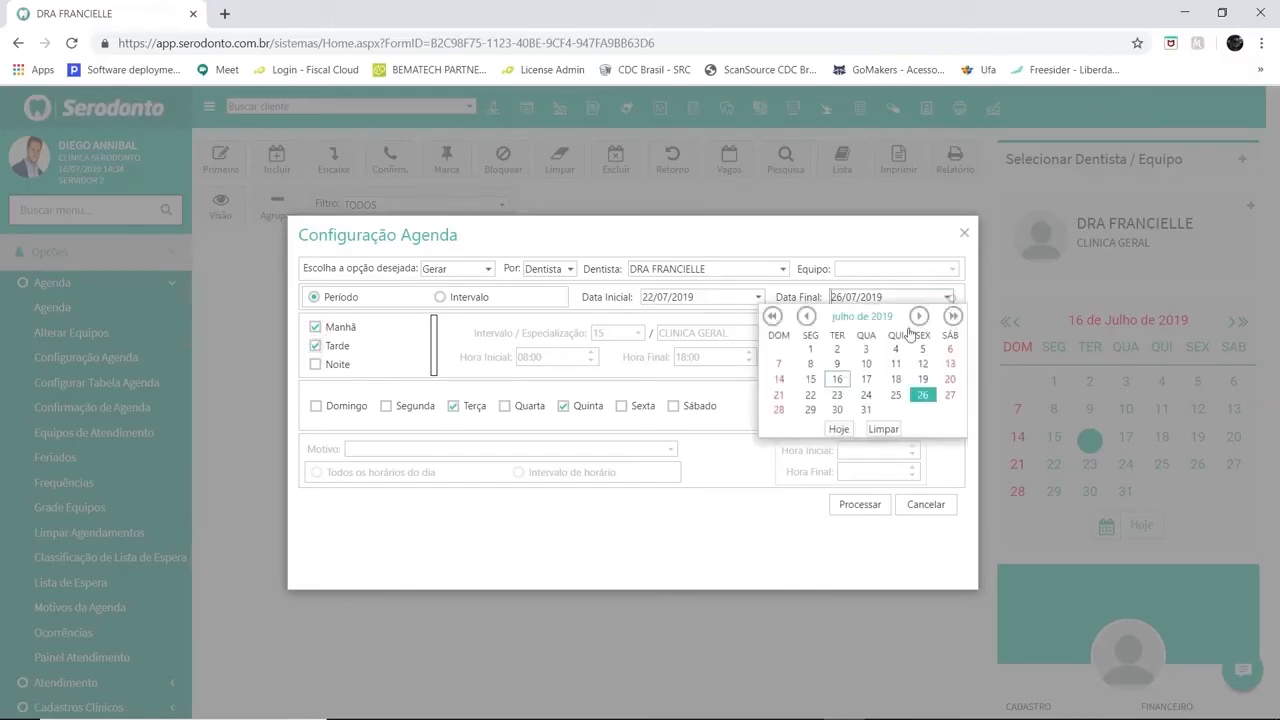
pyautogui.click(867, 410)
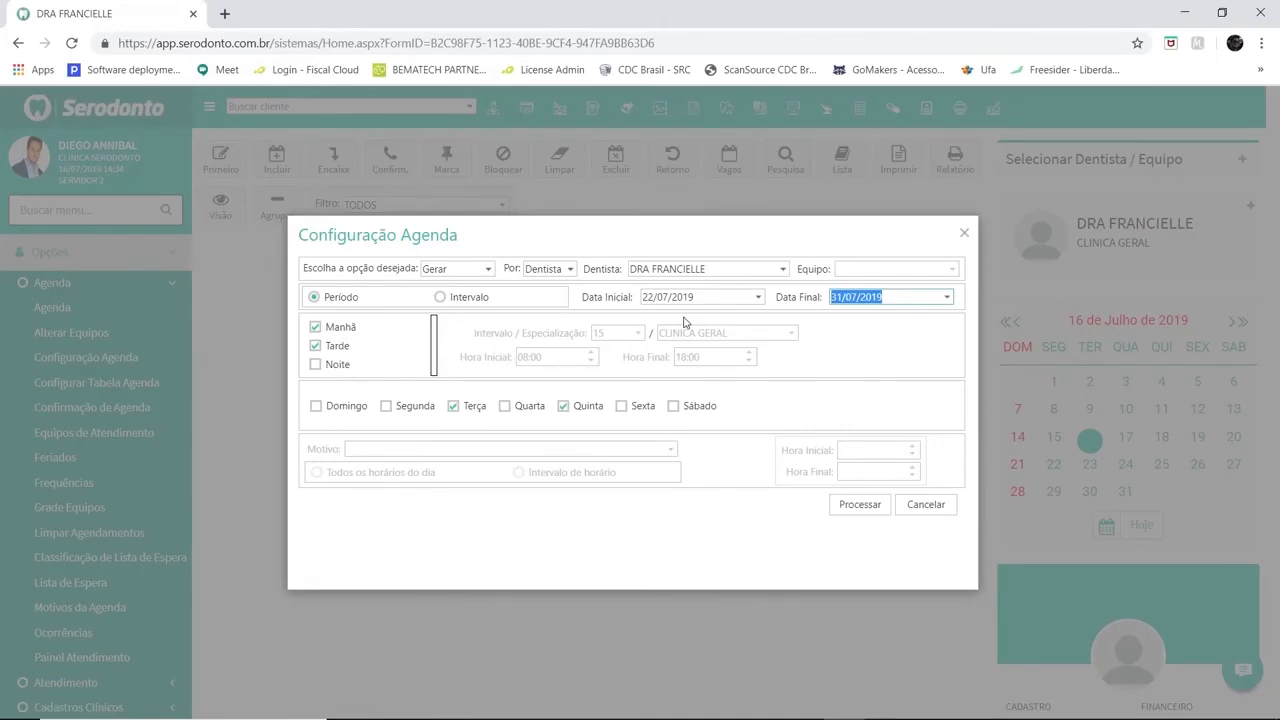
pyautogui.click(758, 298)
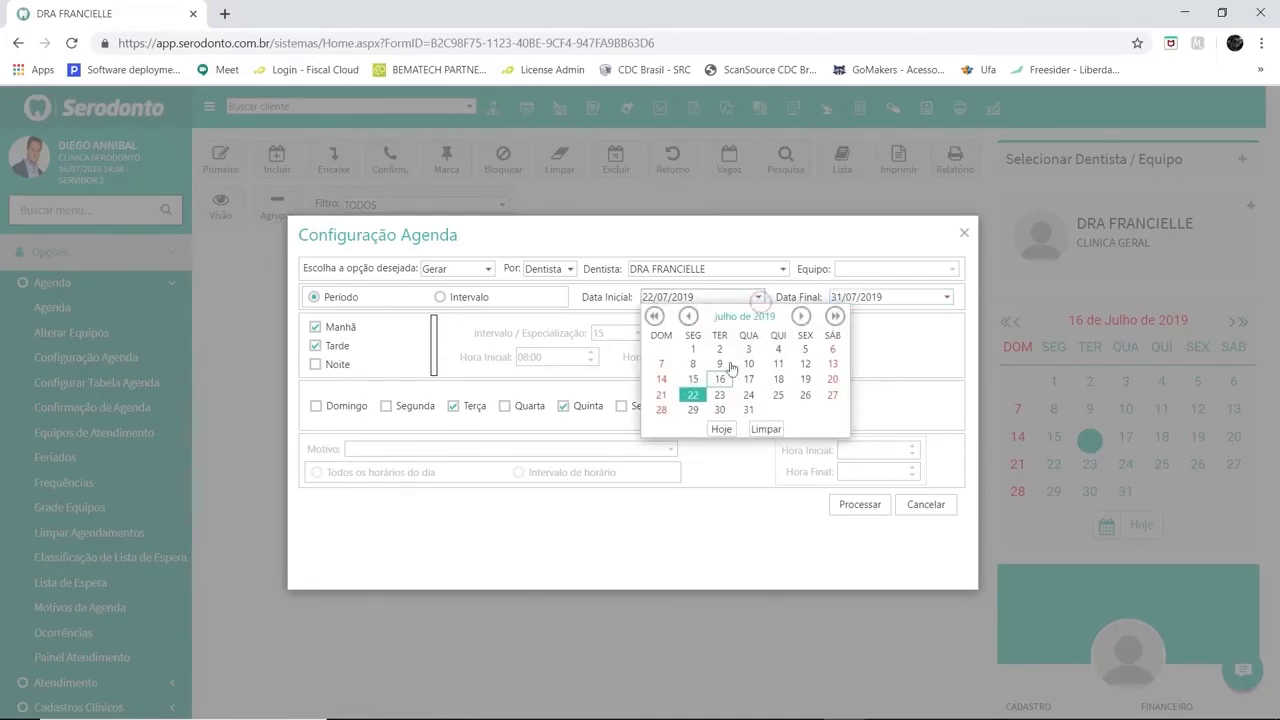
pyautogui.click(717, 381)
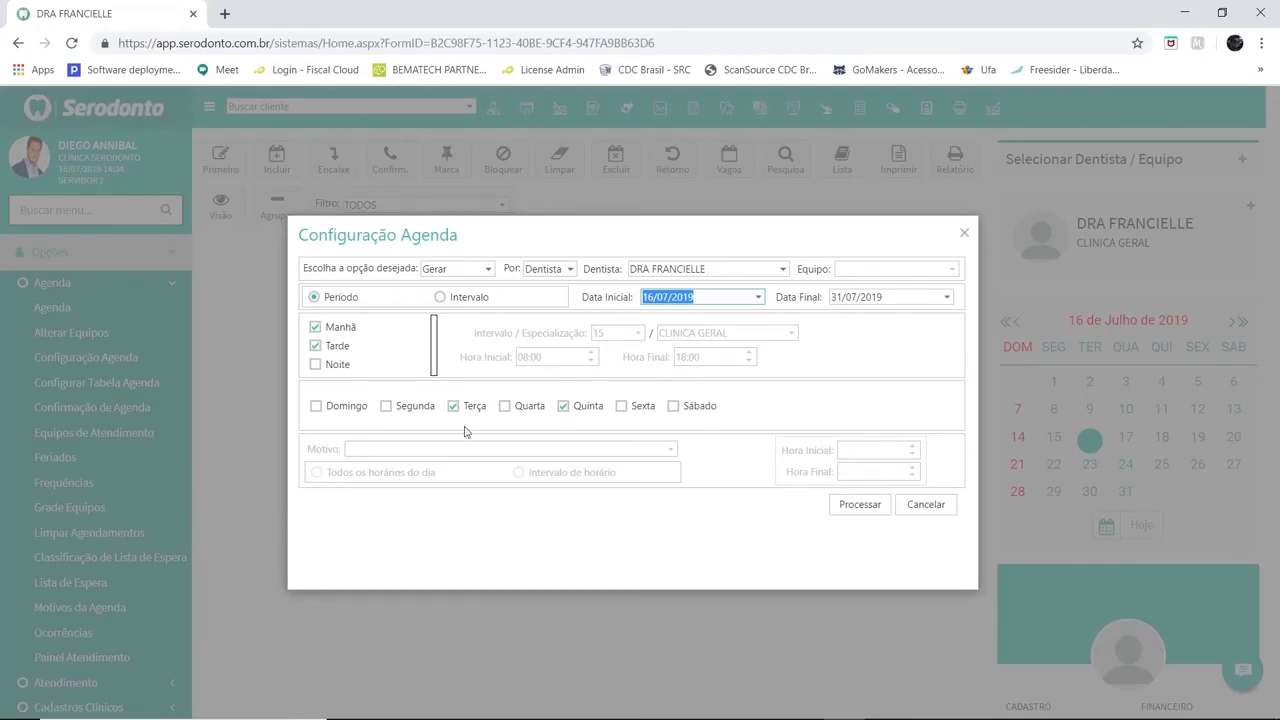
# Check Segunda, Domingo, Quarta, Sexta and Sábado so every weekday is included
pyautogui.click(386, 406)
pyautogui.click(315, 405)
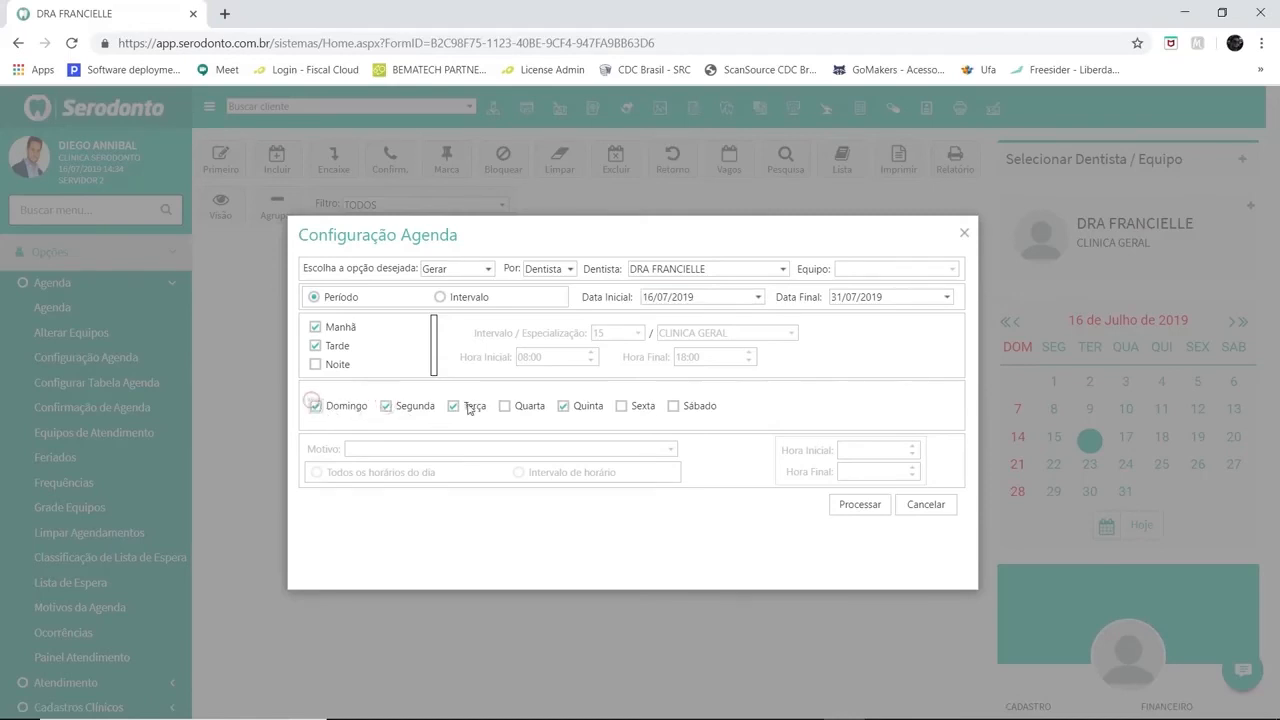
pyautogui.click(504, 406)
pyautogui.click(621, 406)
pyautogui.click(674, 406)
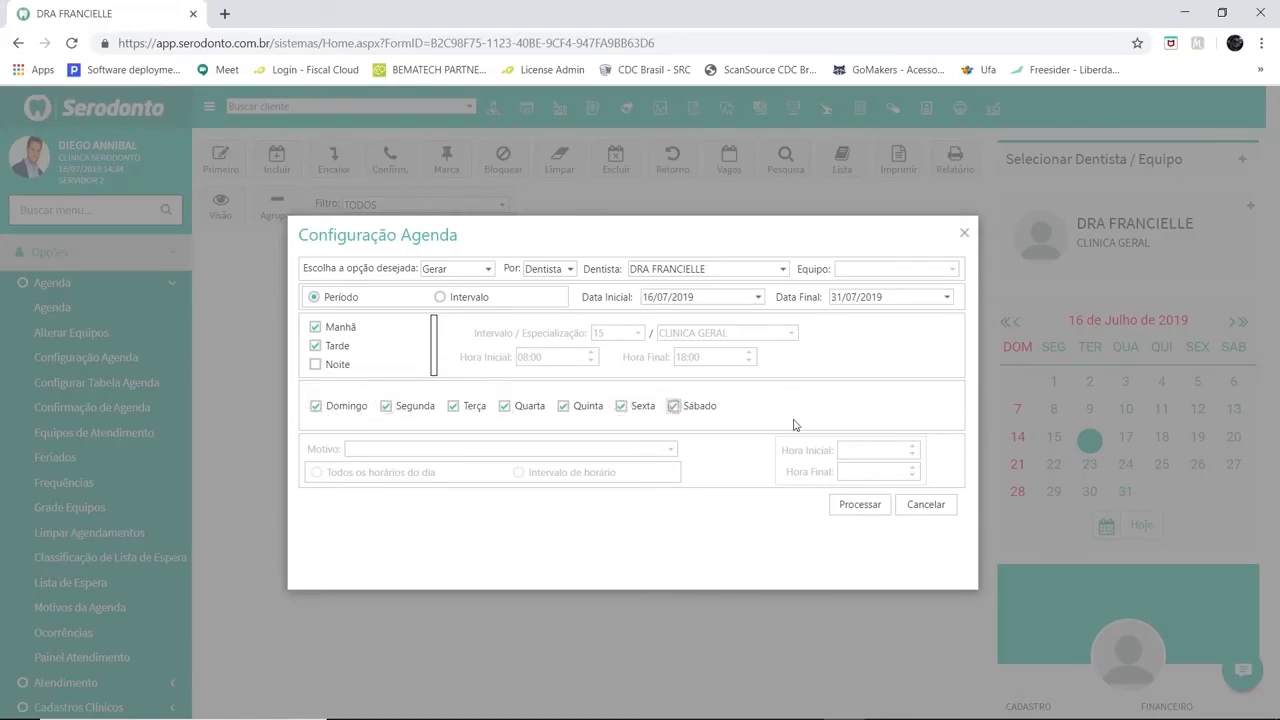
# Process the schedule generation, acknowledge the alert and close the Configuração Agenda dialog
pyautogui.click(862, 506)
pyautogui.click(603, 433)
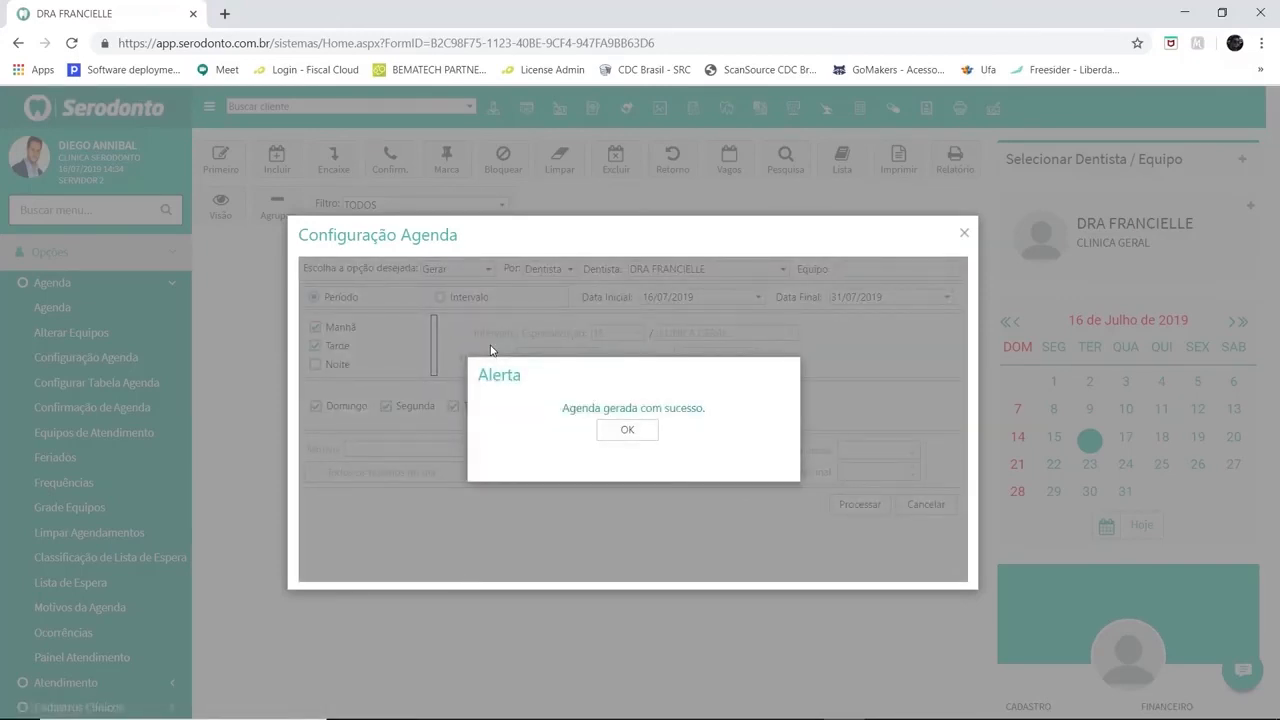
pyautogui.click(622, 433)
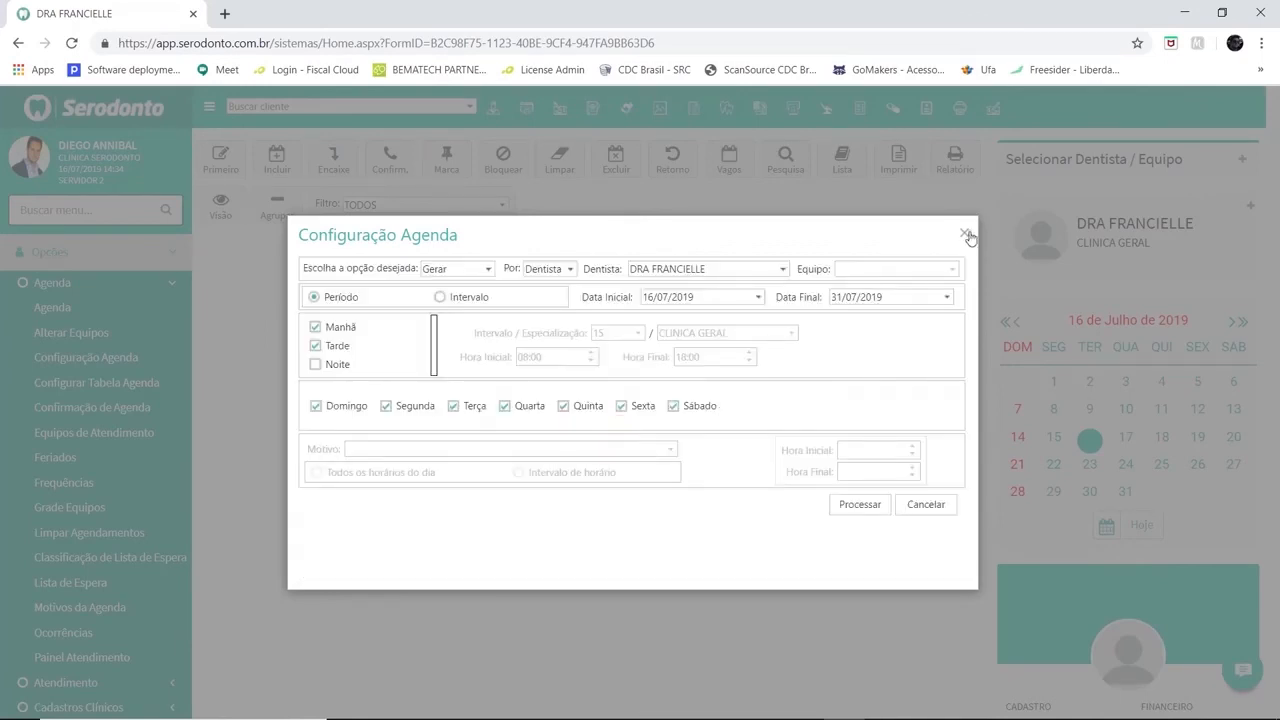
pyautogui.click(964, 233)
# Browse the generated schedule across days in July and August 2019
pyautogui.click(1125, 438)
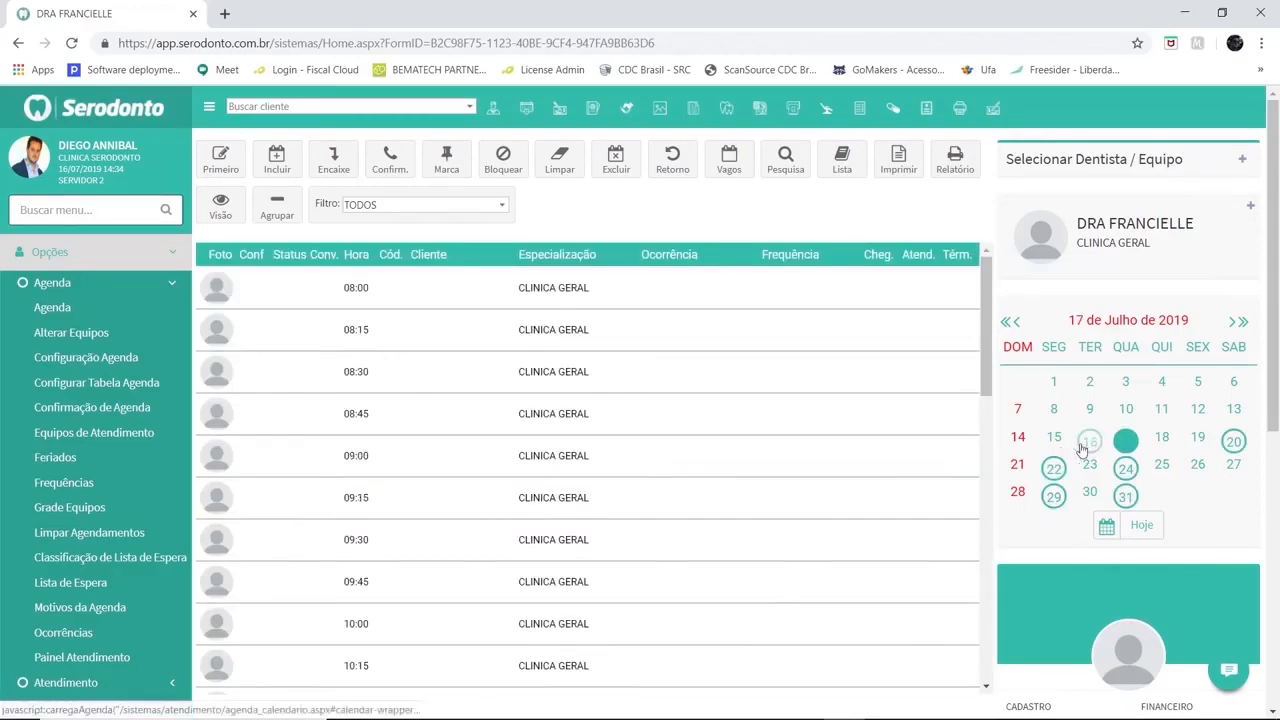
pyautogui.click(1233, 441)
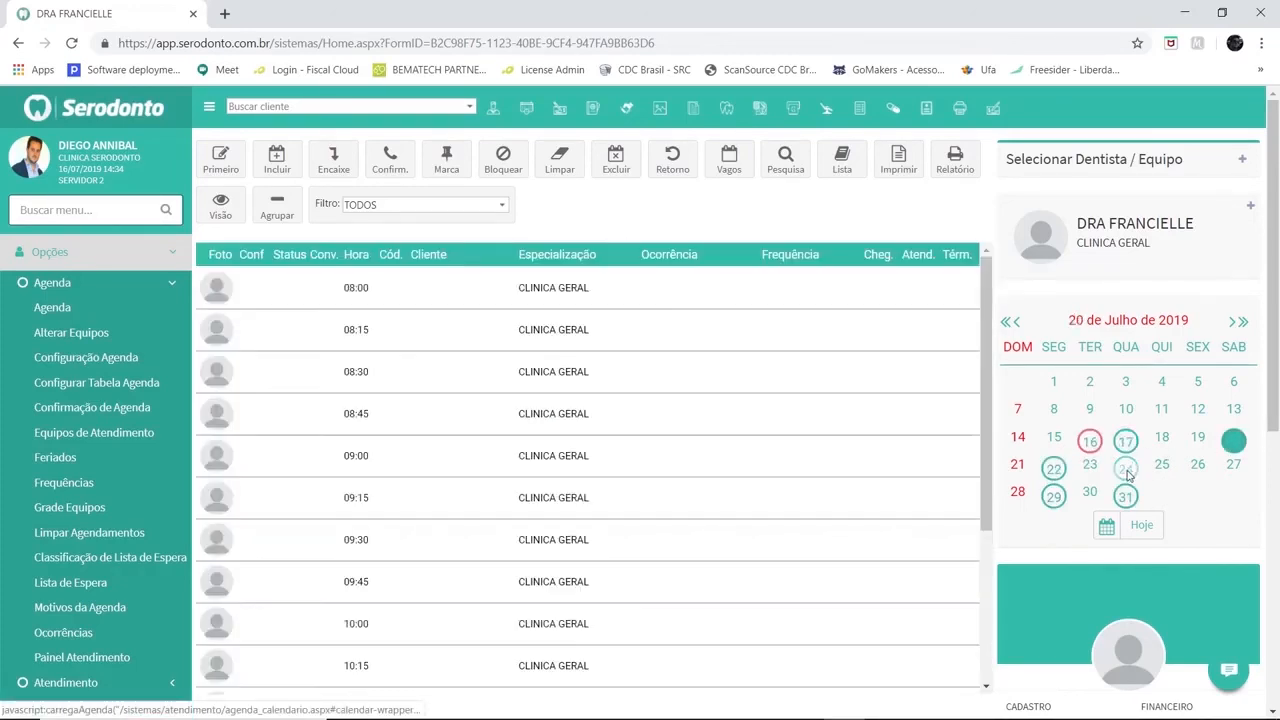
pyautogui.click(1126, 472)
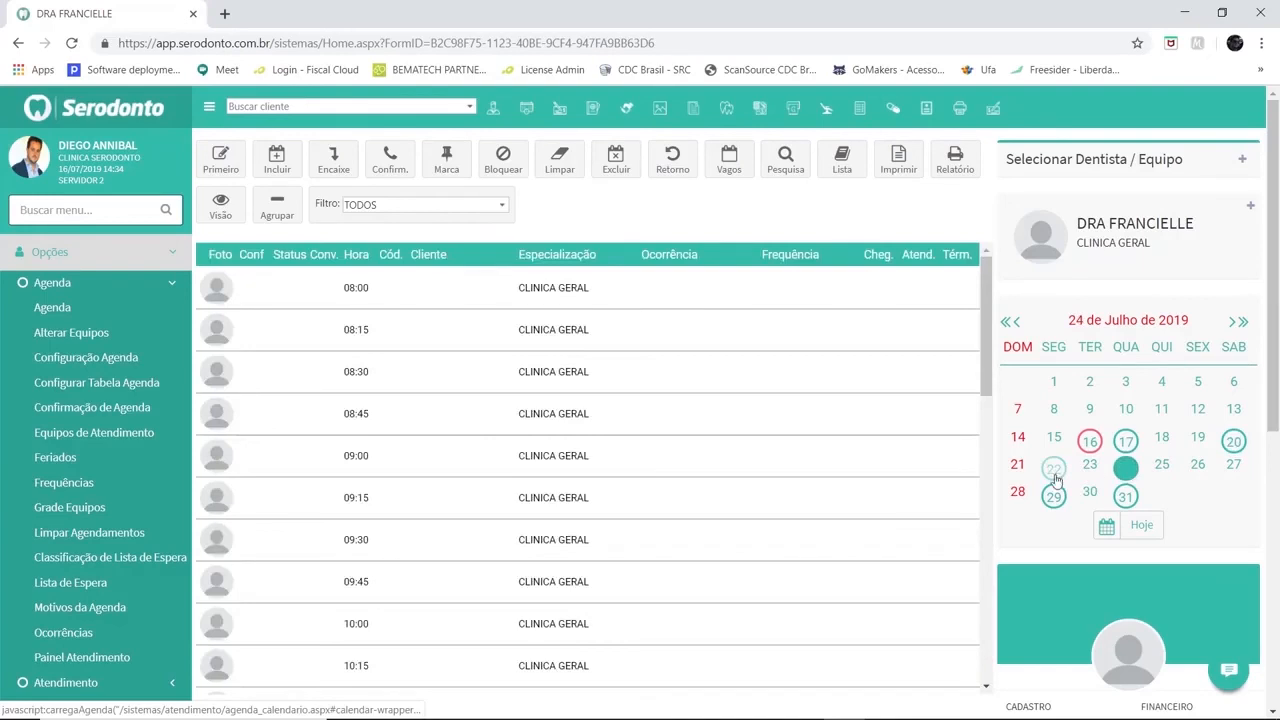
pyautogui.click(1054, 470)
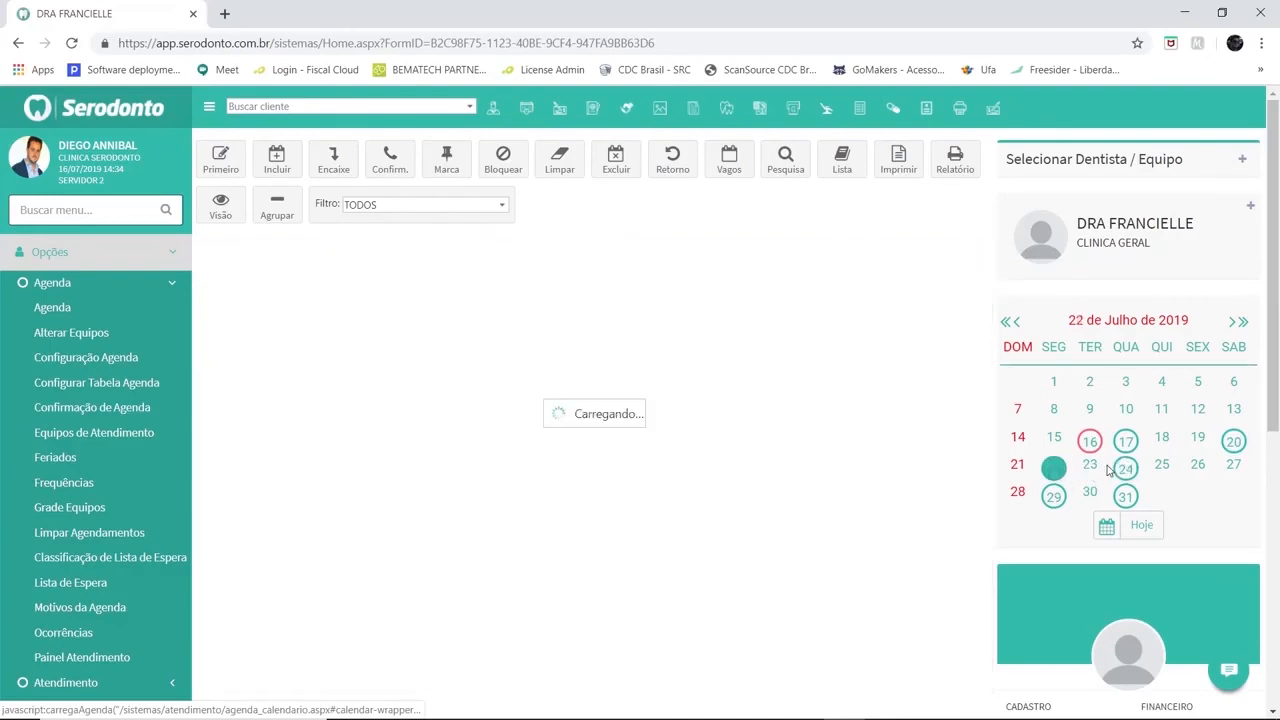
pyautogui.click(1234, 468)
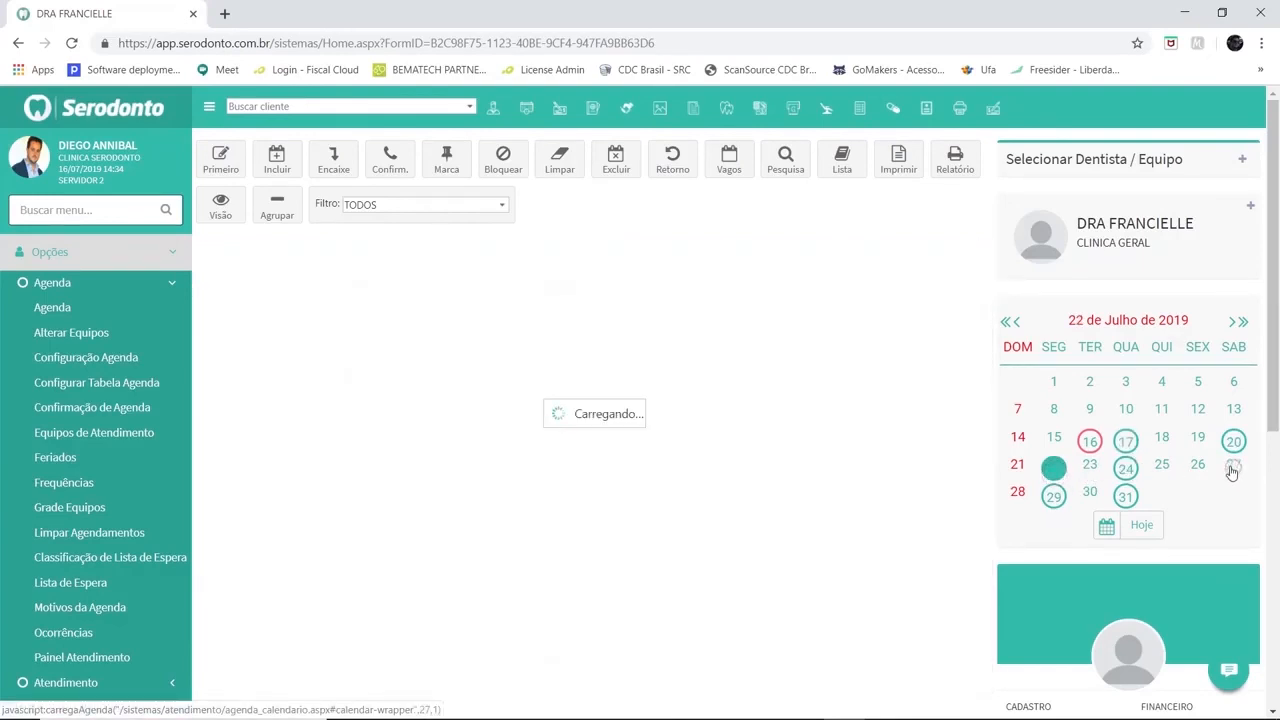
pyautogui.click(1243, 321)
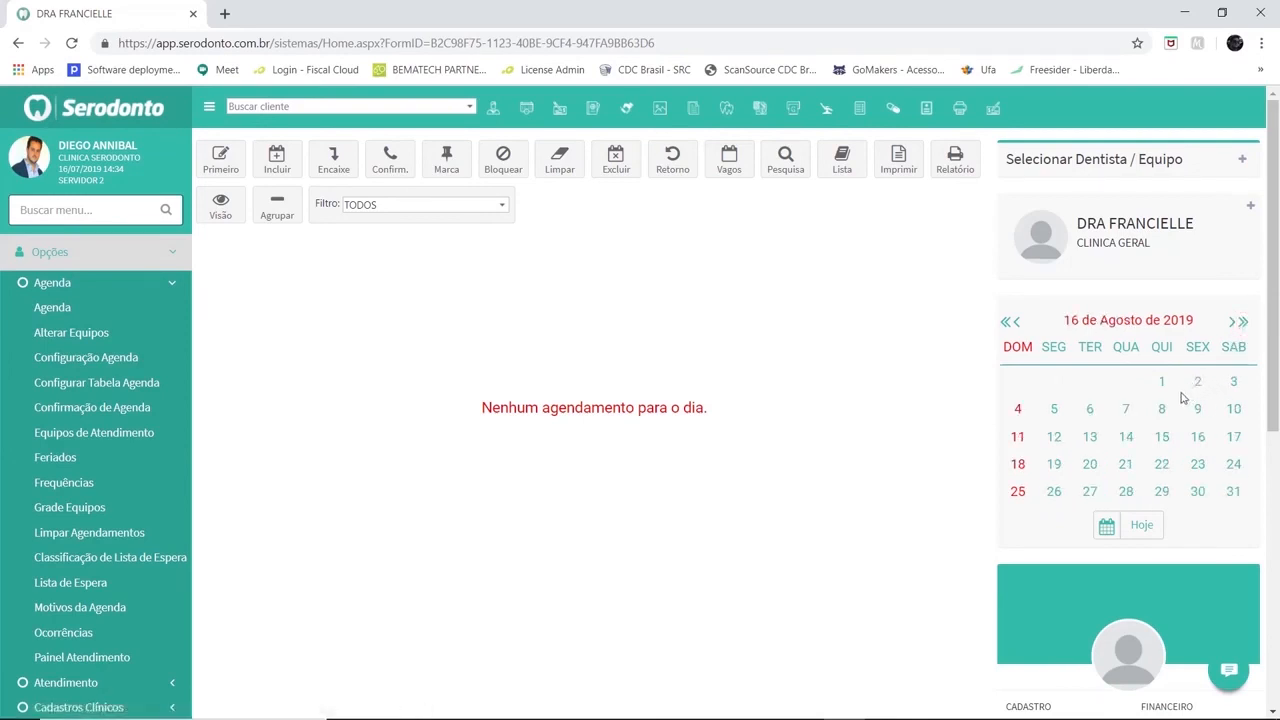
pyautogui.click(1196, 386)
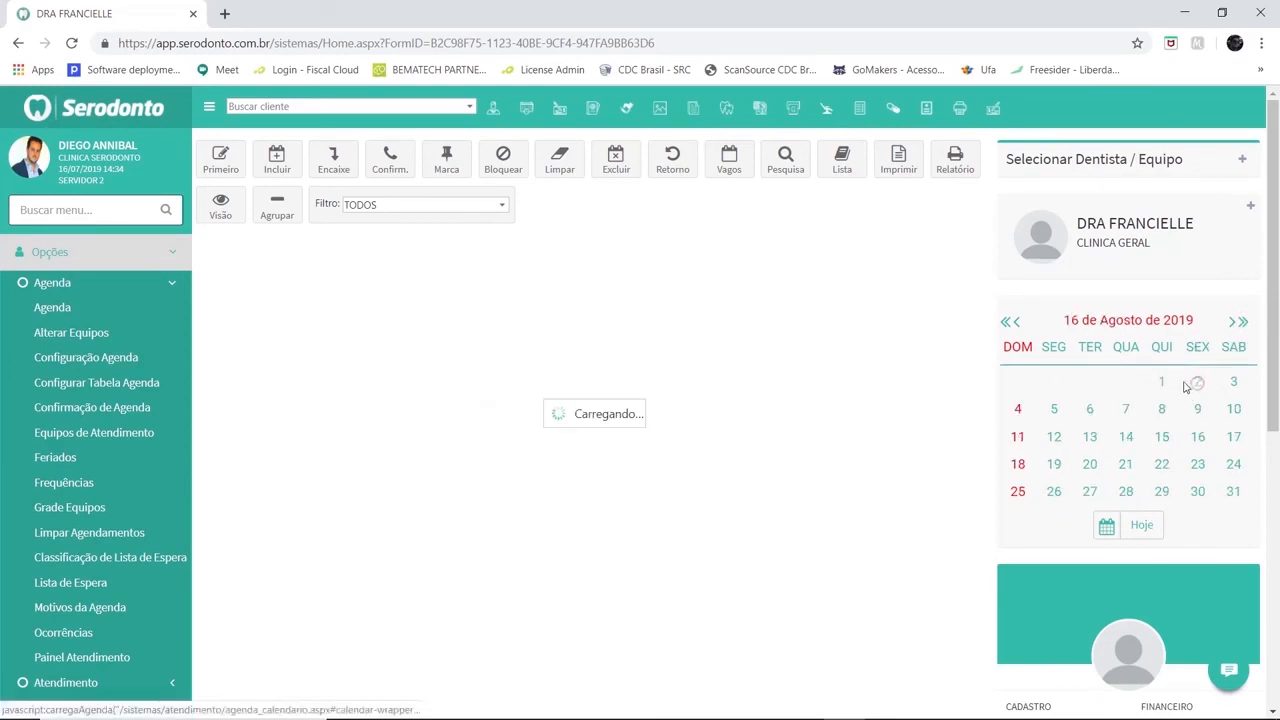
pyautogui.click(1007, 330)
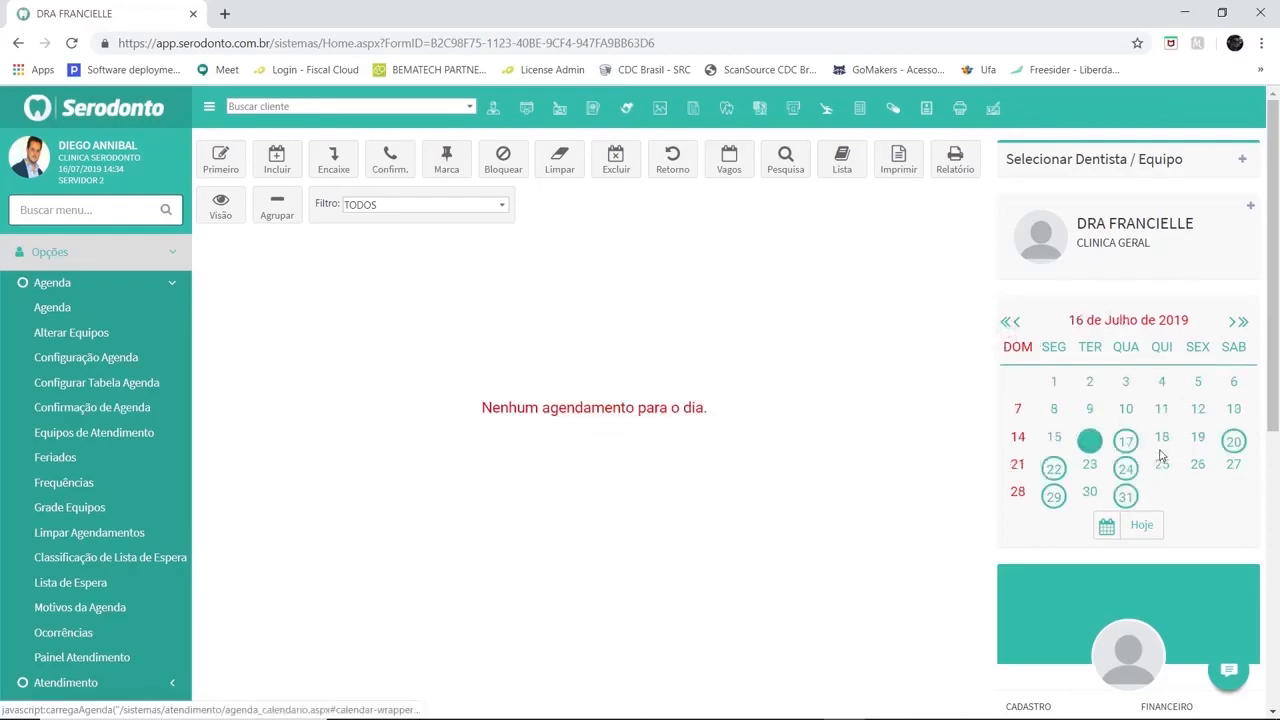